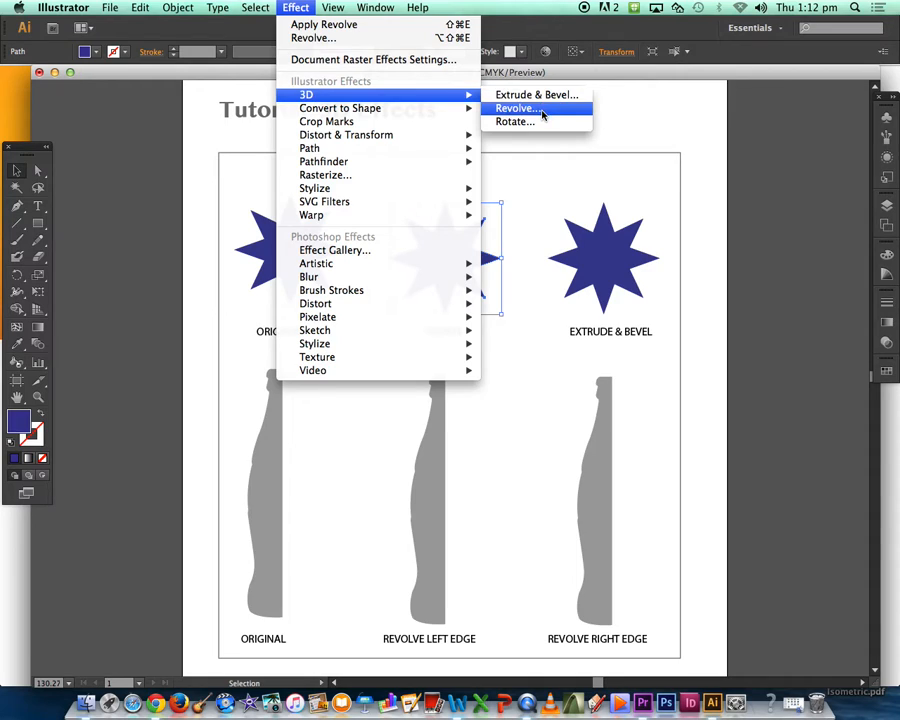
- Apply a 3D Rotate effect to the star above the ROTATE label with a custom rotation of -43°, -45° and 35°
left_click(540, 122)
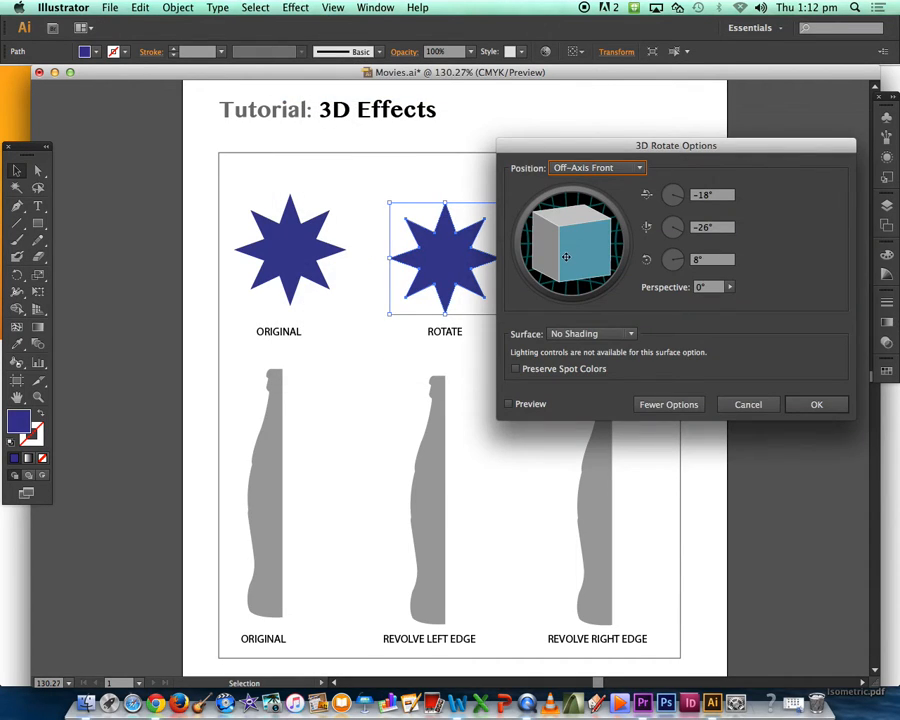
left_click_drag(560, 253, 563, 245)
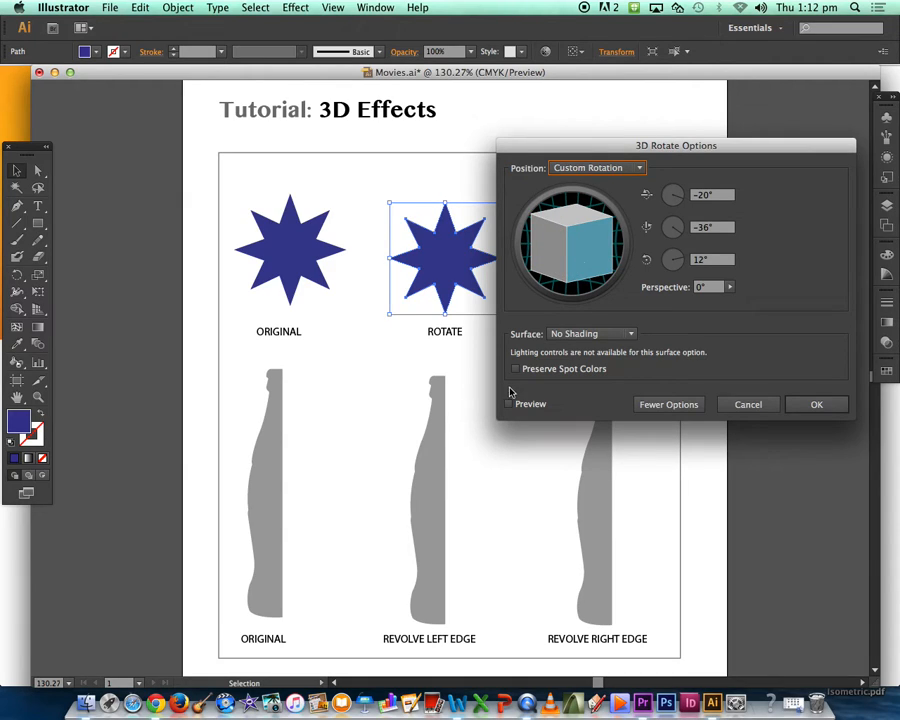
left_click(508, 404)
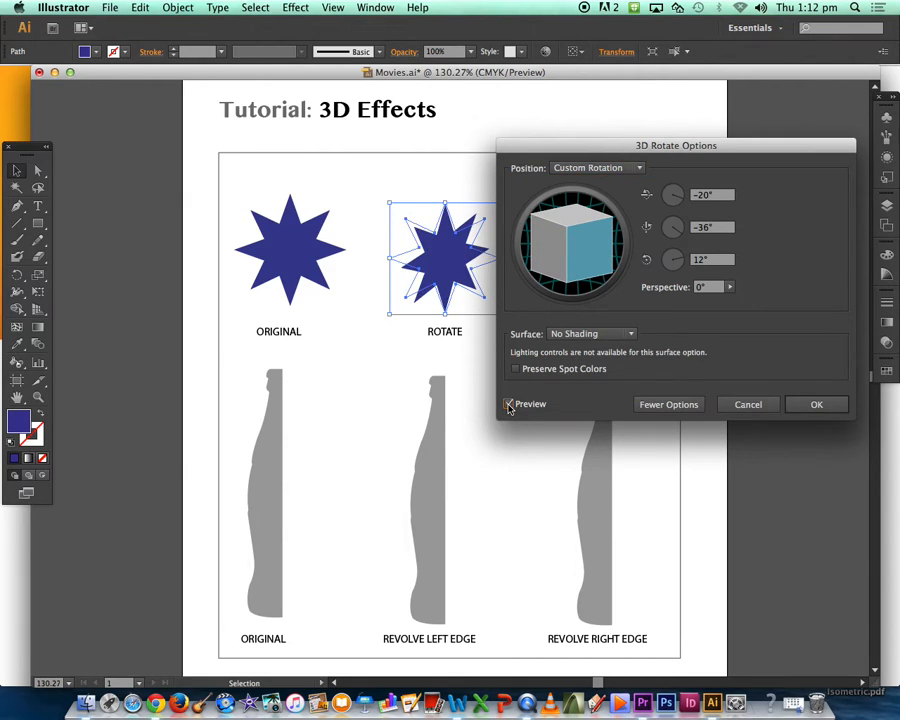
mouse_move(556, 224)
left_mouse_down()
mouse_move(577, 260)
mouse_move(556, 255)
mouse_move(538, 228)
mouse_move(560, 240)
left_mouse_up()
left_click(632, 171)
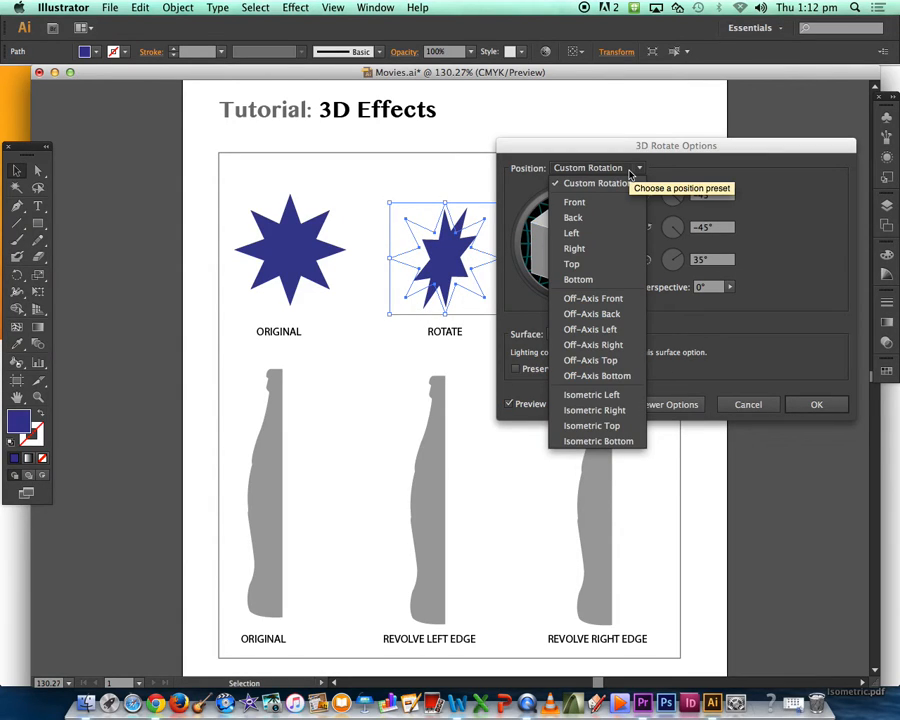
left_click(755, 194)
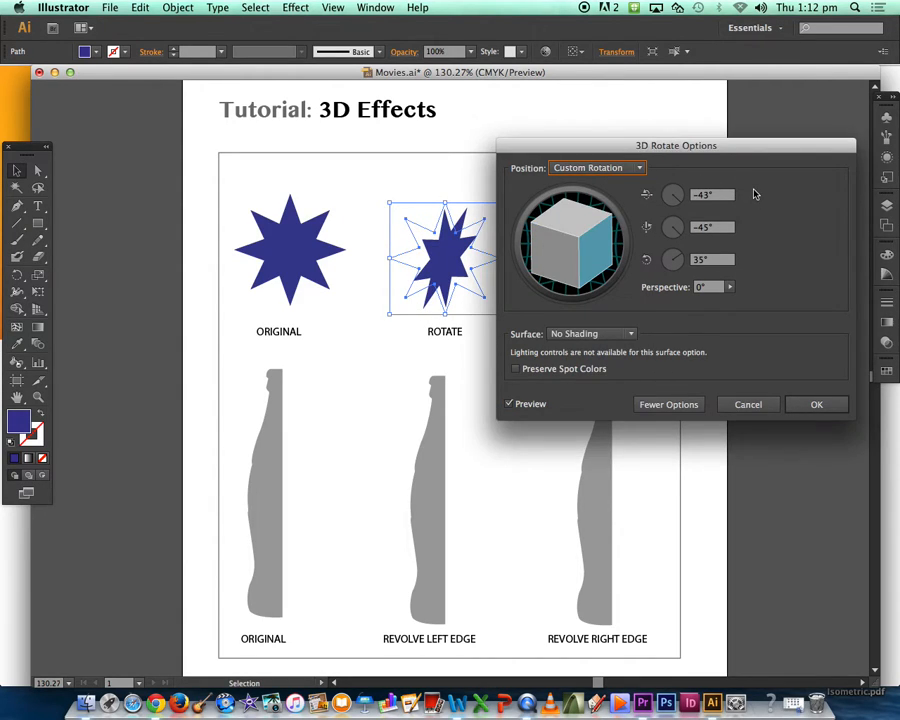
left_click(812, 405)
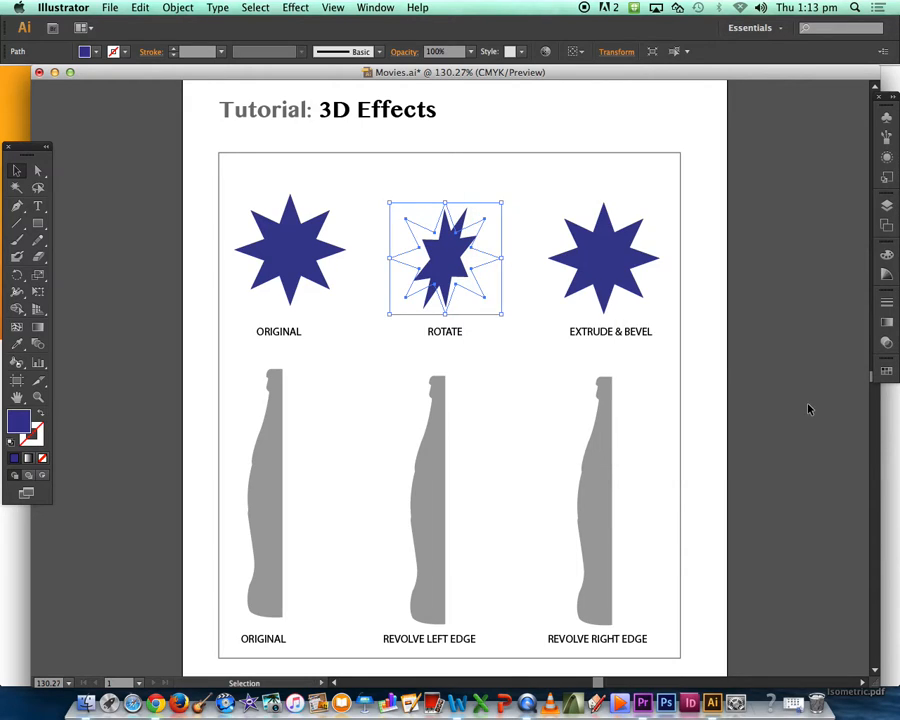
left_click(538, 187)
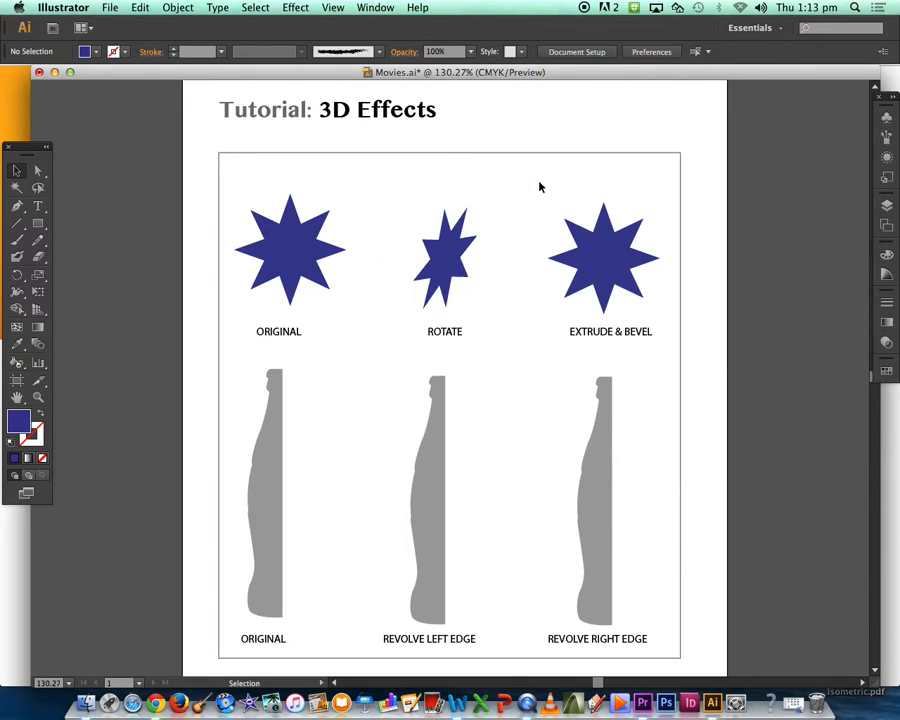
- Start a previewed 3D Extrude & Bevel effect on the star above the EXTRUDE & BEVEL label, rotated to -30°, -34° and 20°
left_click(595, 263)
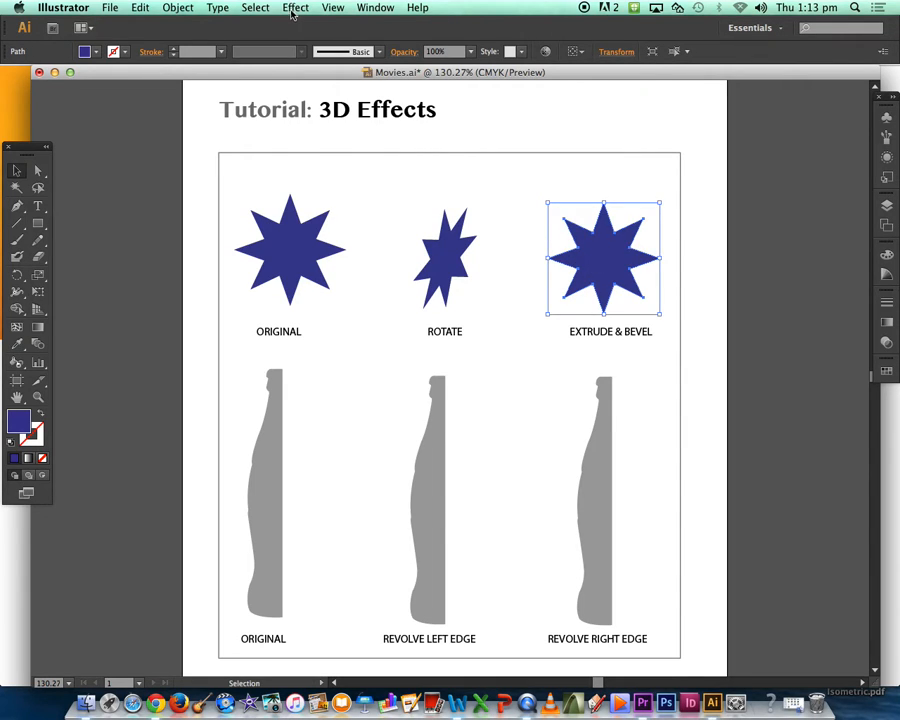
left_click(295, 8)
mouse_move(310, 94)
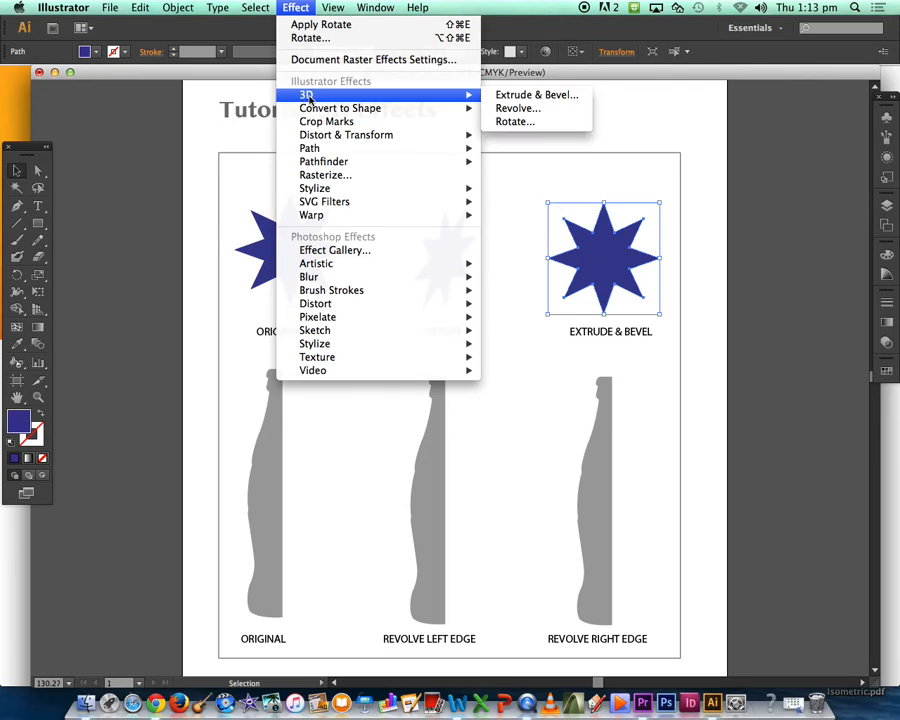
left_click(563, 96)
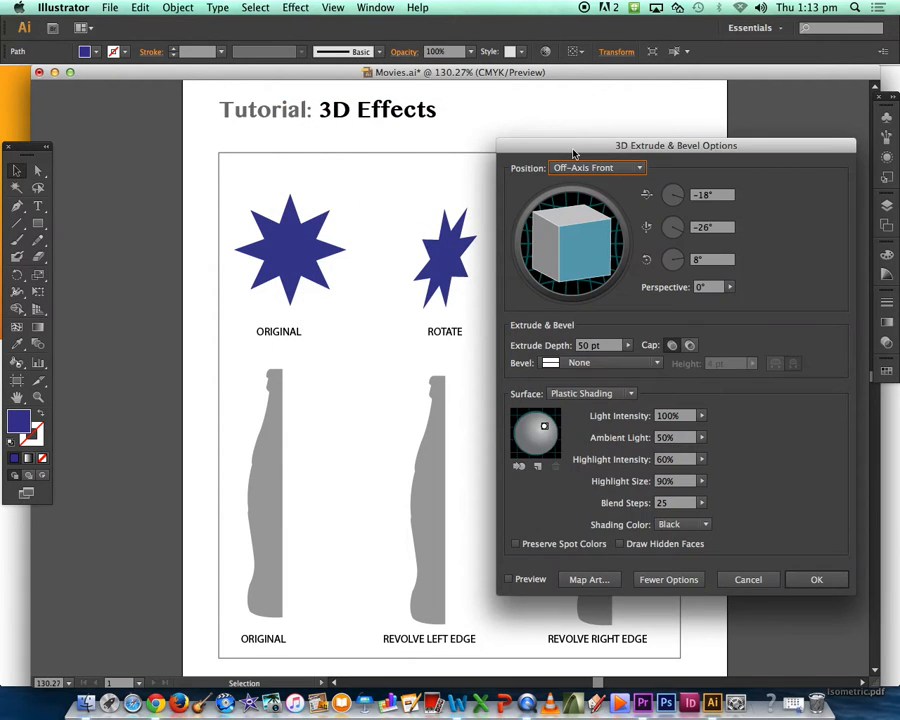
left_click_drag(585, 145, 631, 131)
left_click(730, 560)
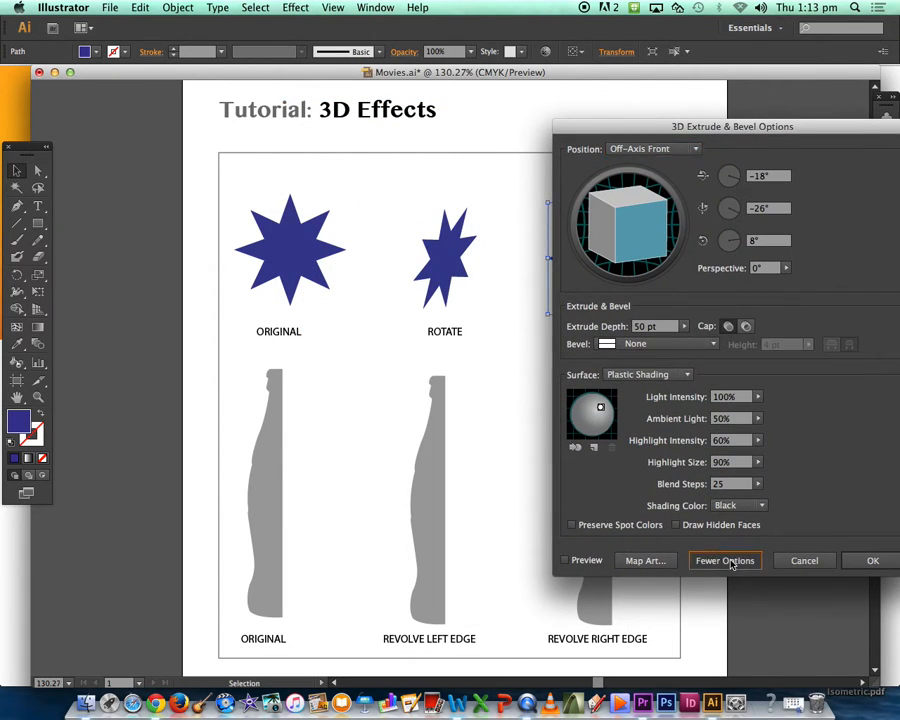
left_click_drag(699, 126, 654, 92)
left_click(519, 368)
left_click_drag(622, 90, 243, 110)
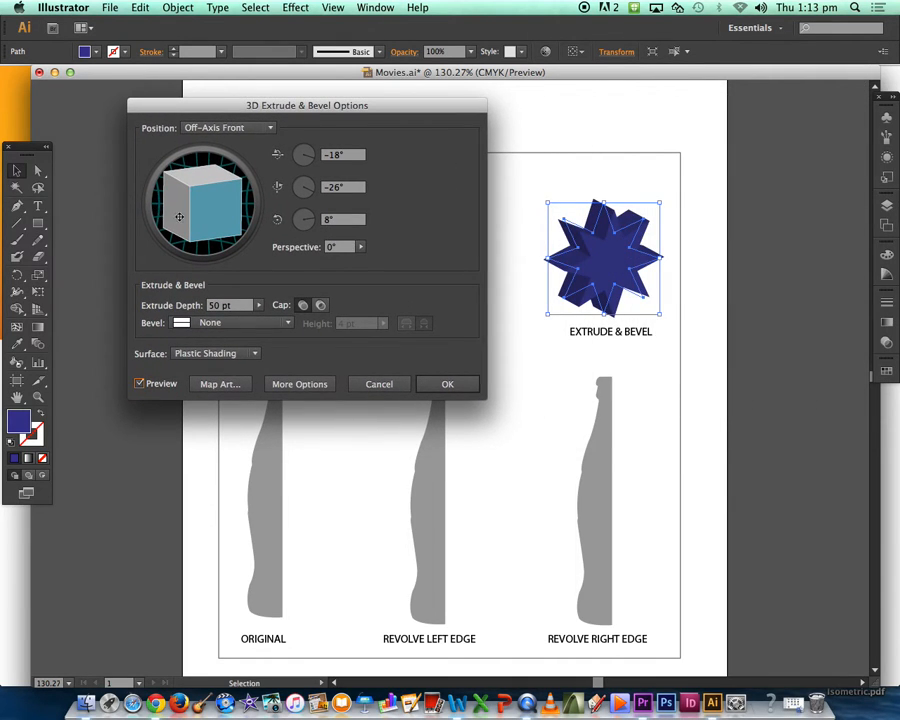
left_click_drag(179, 217, 221, 188)
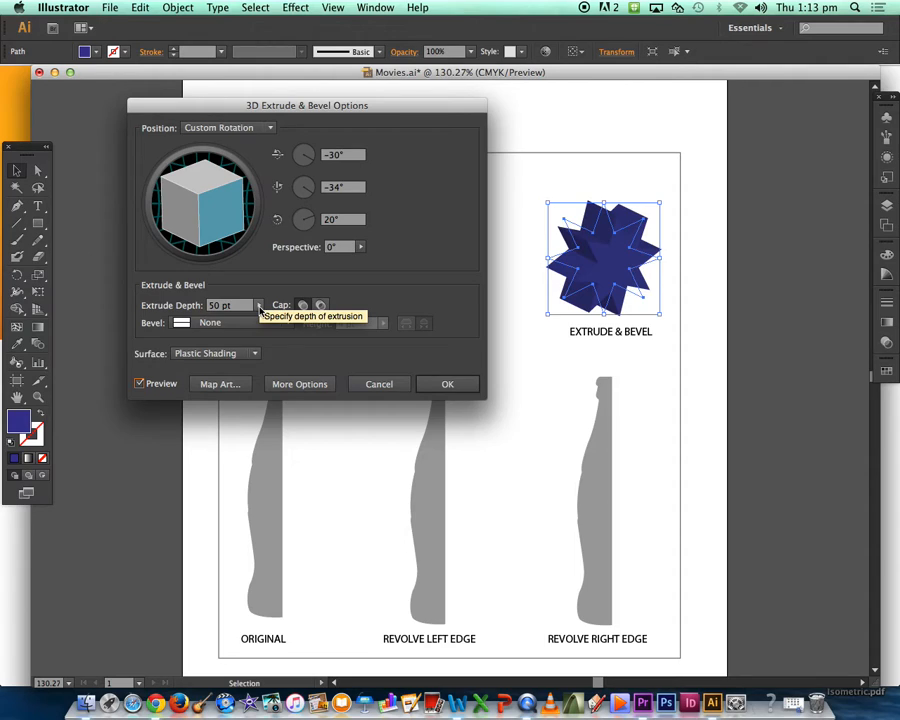
- Set the star's extrude depth to 12 pt and, after trying the Classic bevel, choose the Rounded bevel
left_click(194, 321)
left_click_drag(186, 319, 177, 317)
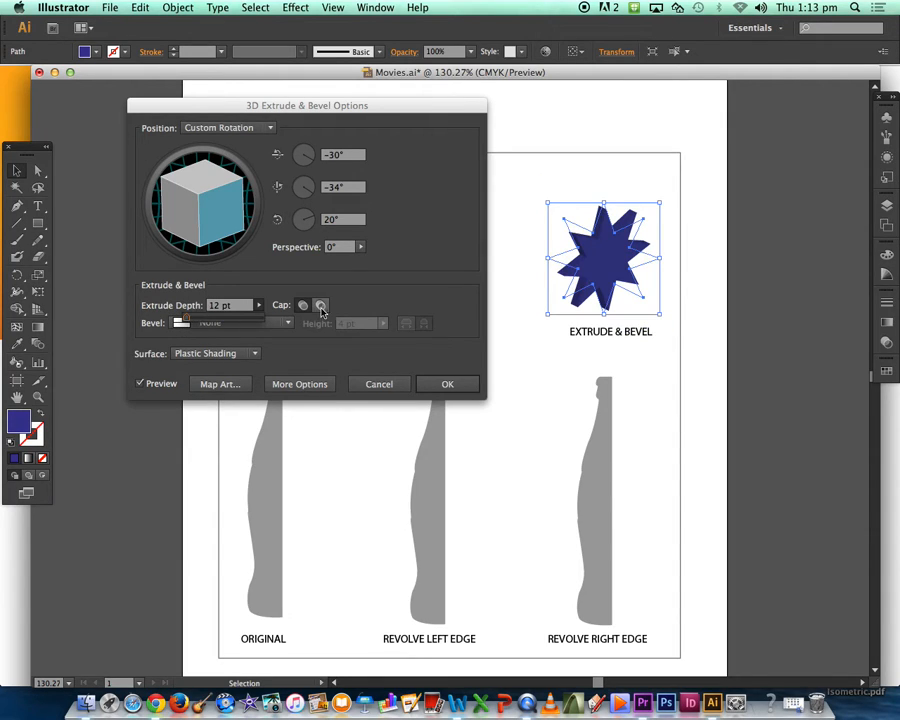
left_click(288, 324)
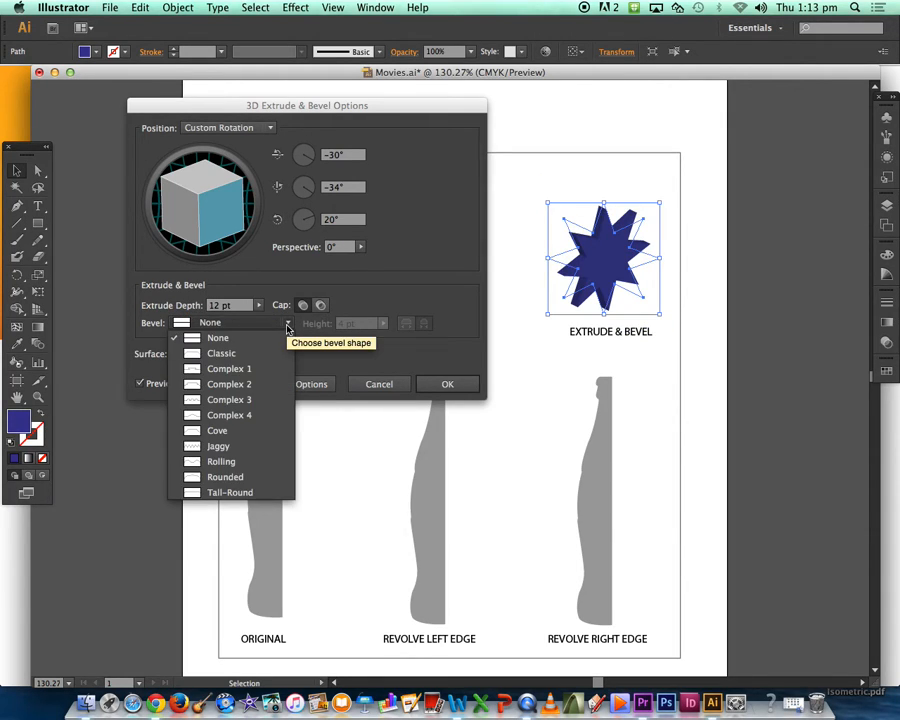
left_click(268, 353)
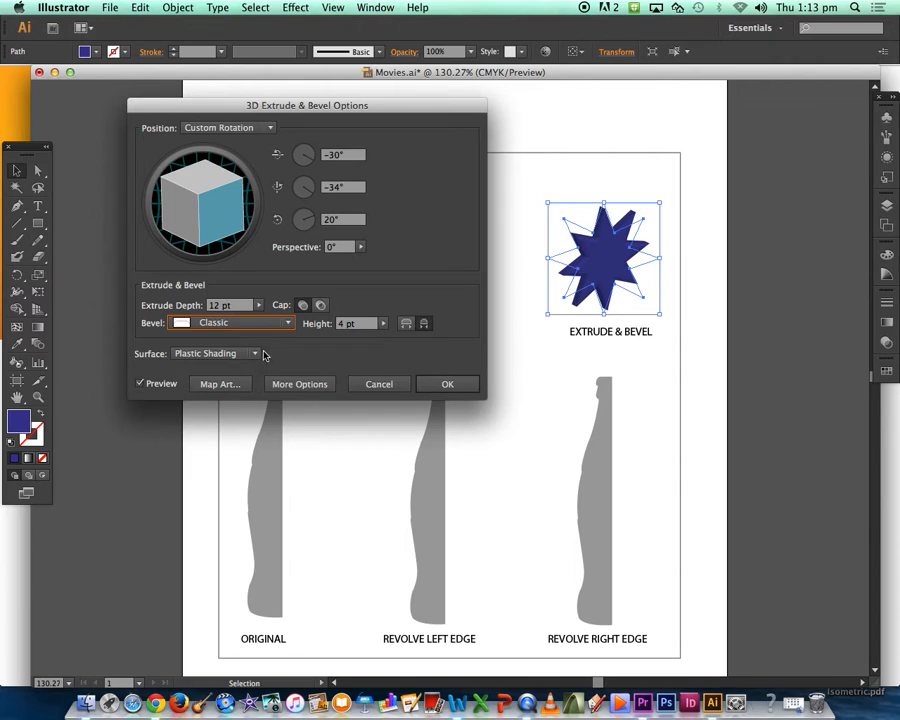
left_click(267, 324)
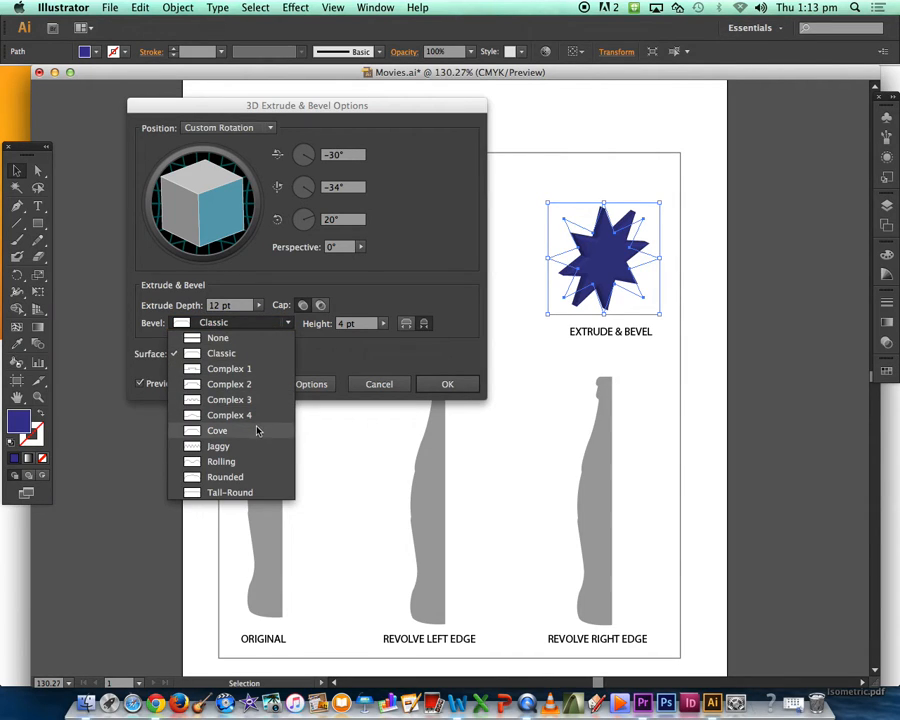
left_click(257, 477)
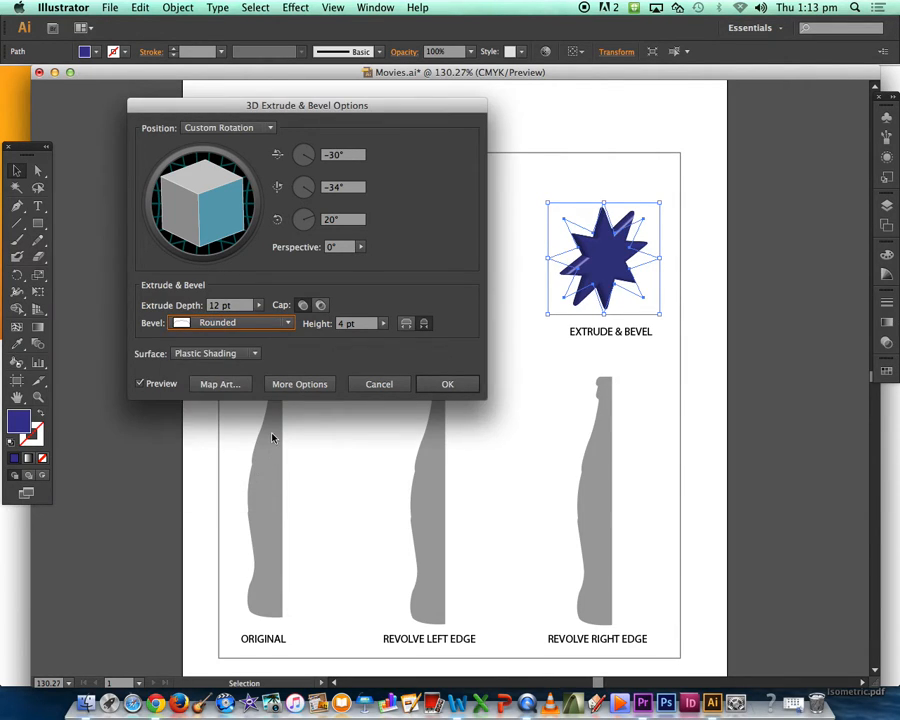
- Move the light to near the centre of the shading sphere and apply the Extrude & Bevel effect to the star
left_click(299, 384)
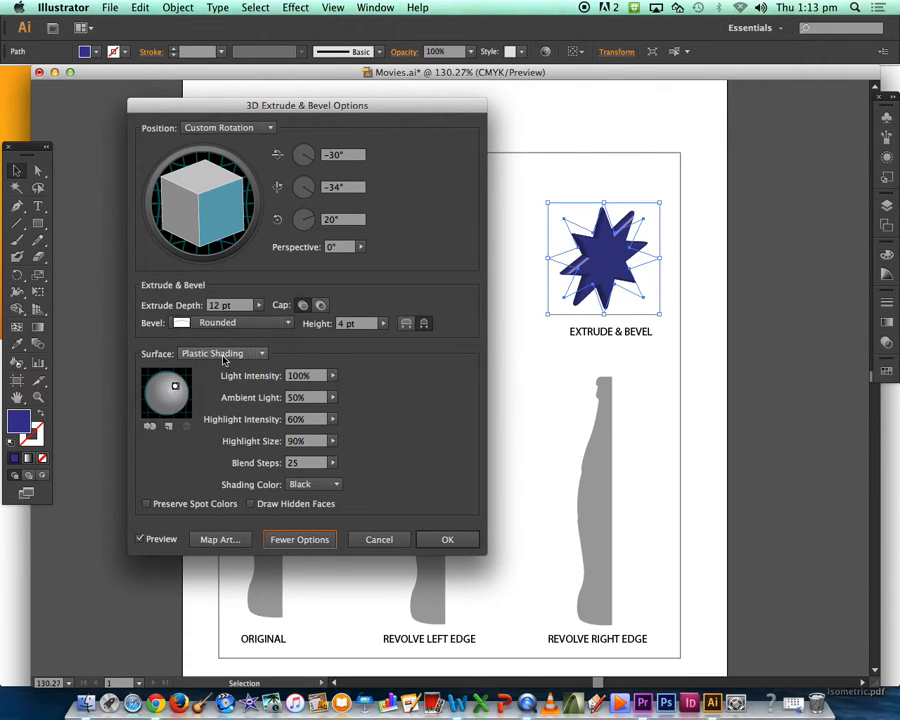
left_click_drag(175, 386, 169, 394)
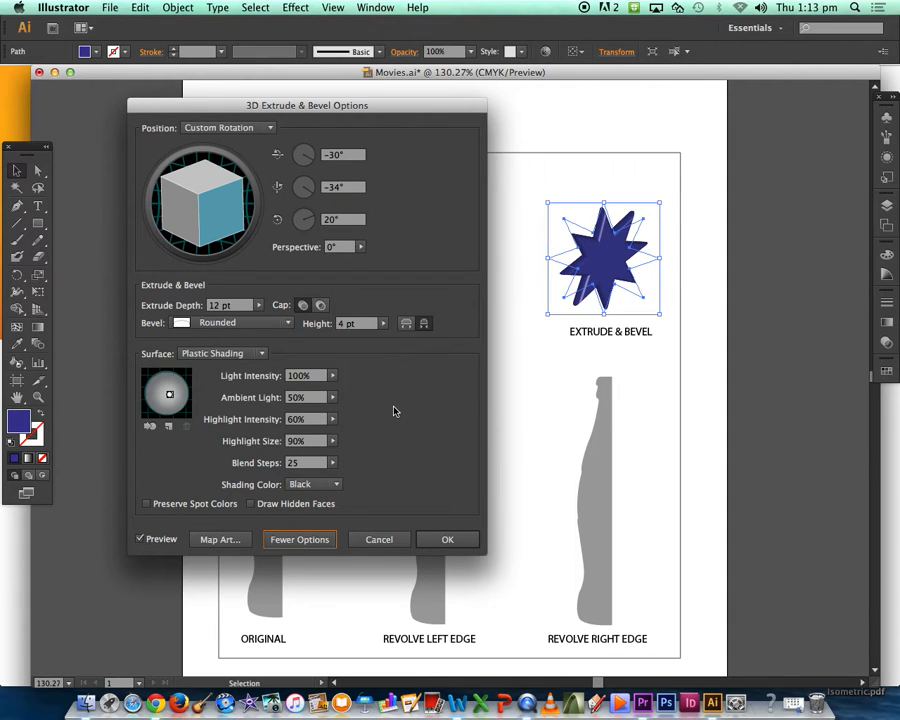
left_click(448, 540)
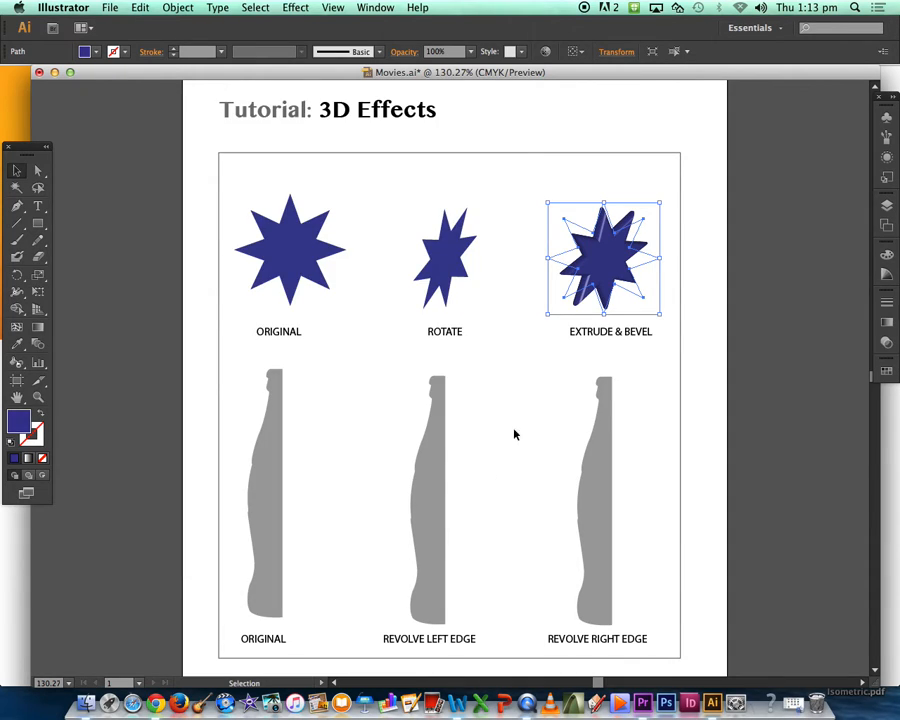
left_click(507, 349)
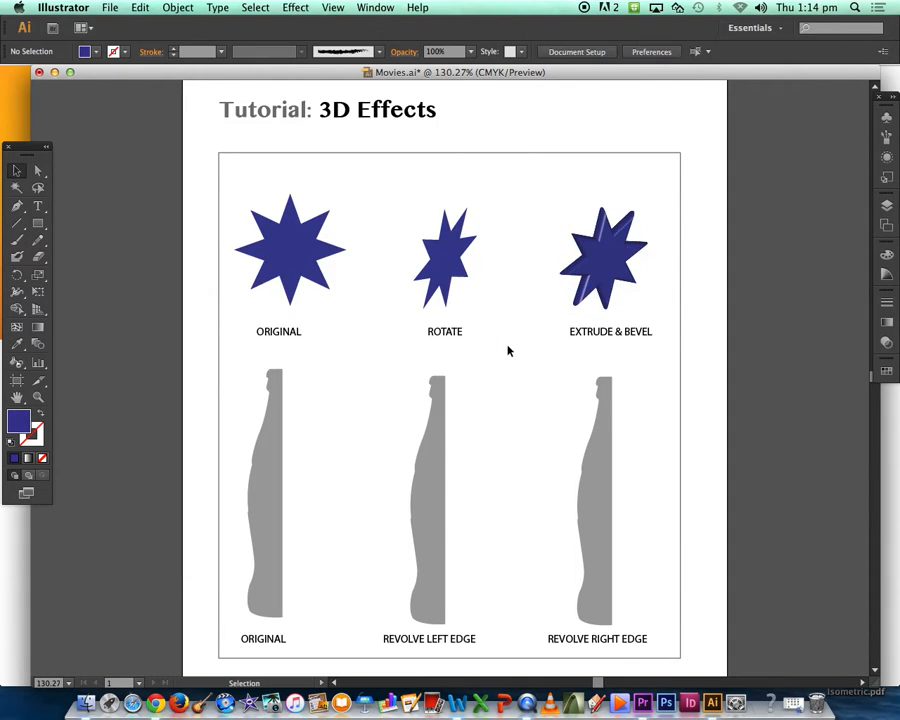
left_click(269, 453)
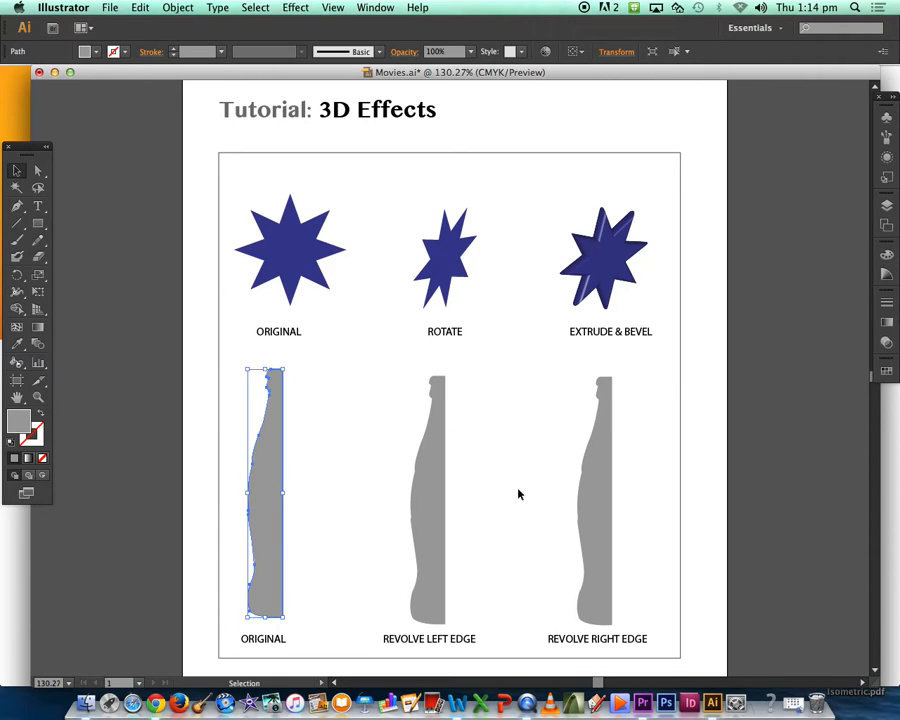
left_click(434, 494)
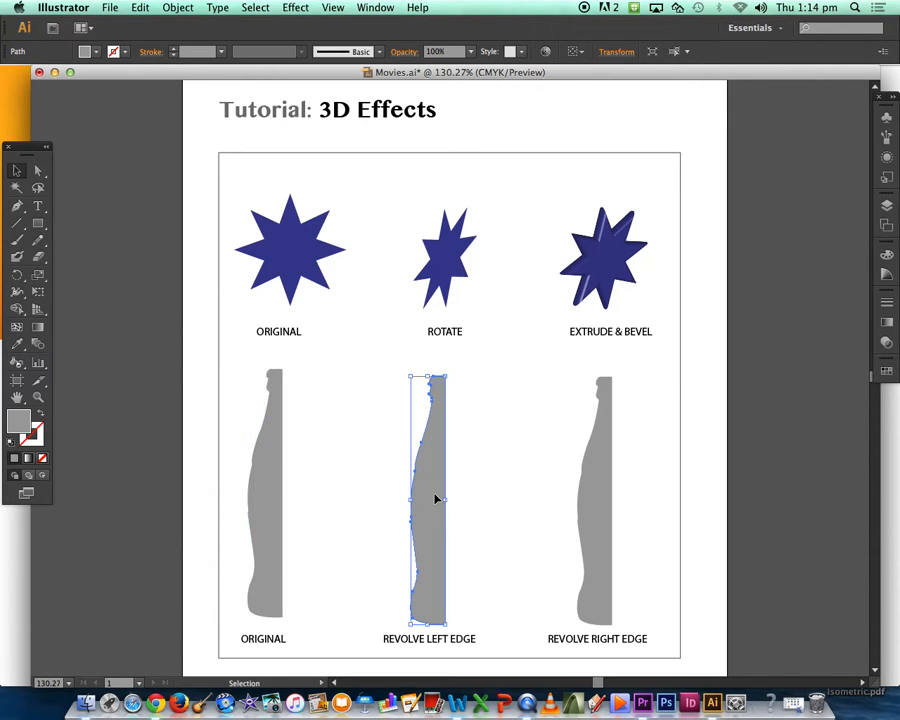
left_click(280, 378)
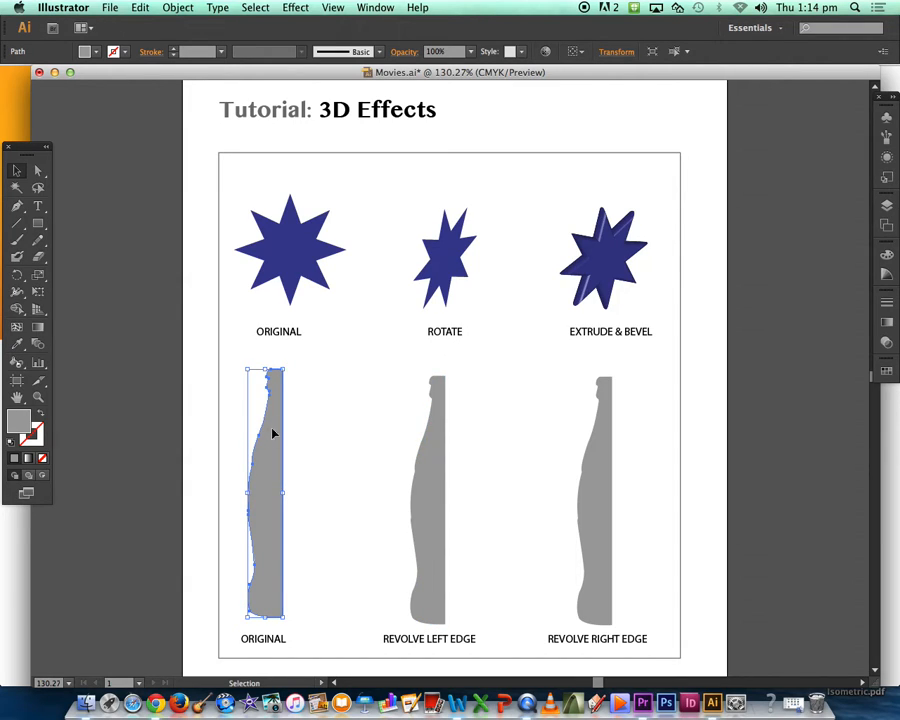
- Apply a 3D Revolve effect of 360° from the left edge to the bottle profile above the REVOLVE LEFT EDGE label
left_click(428, 505)
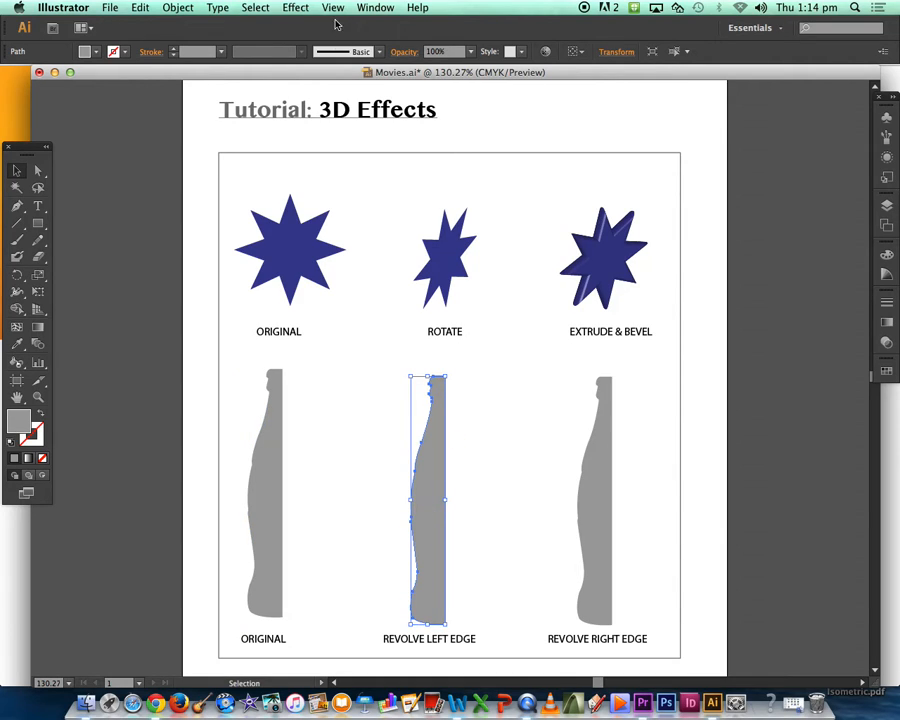
left_click(310, 8)
mouse_move(303, 94)
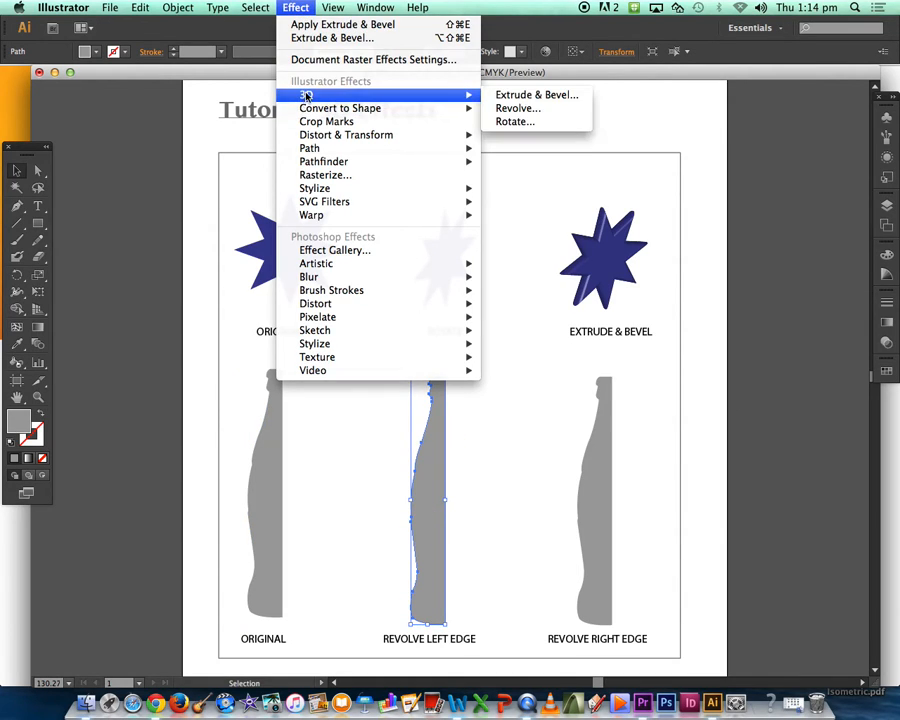
left_click(526, 109)
left_click_drag(262, 107, 662, 122)
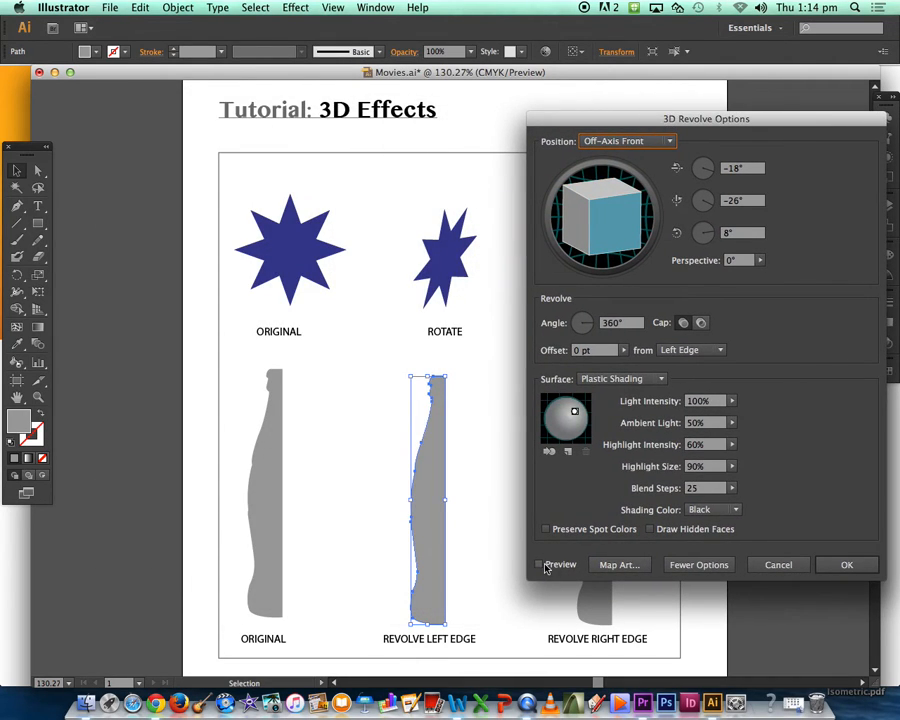
left_click(539, 565)
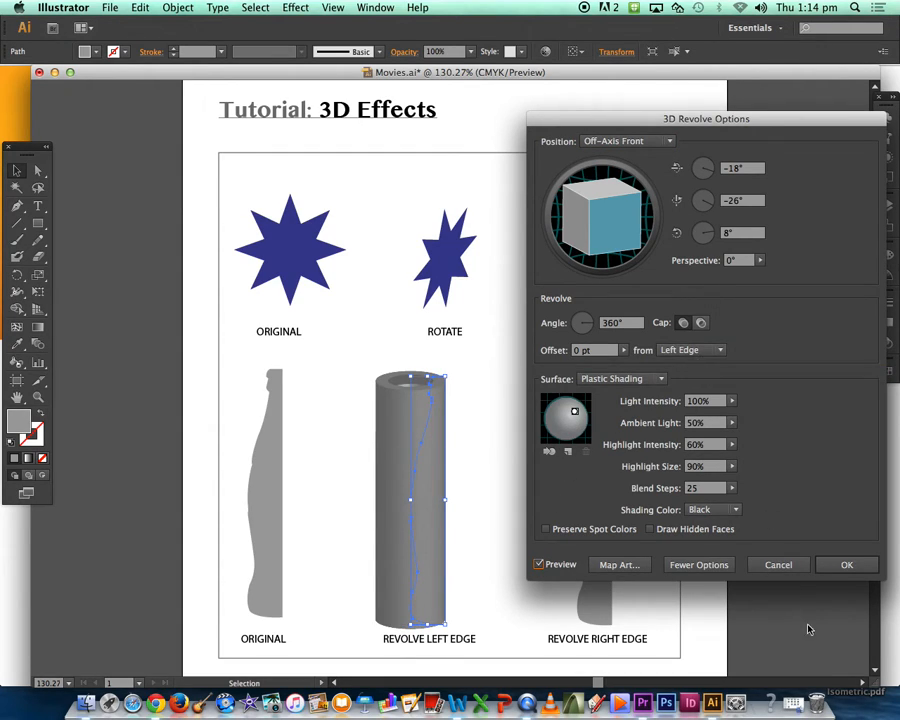
left_click(845, 566)
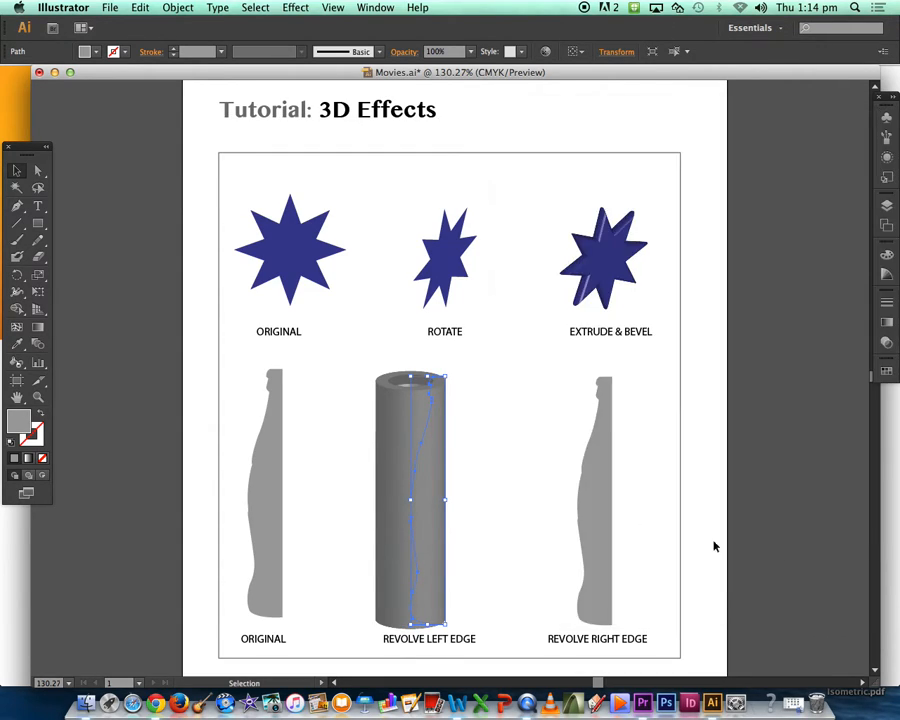
left_click(512, 458)
- Start a previewed 360° 3D Revolve effect from the right edge on the bottle profile above the REVOLVE RIGHT EDGE label
left_click(601, 466)
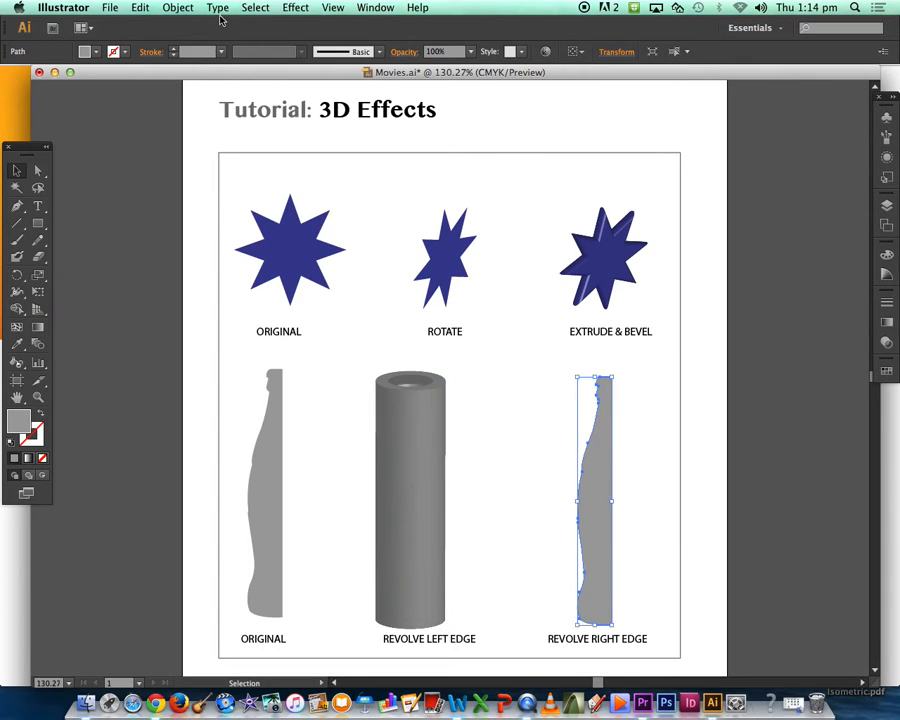
left_click(296, 8)
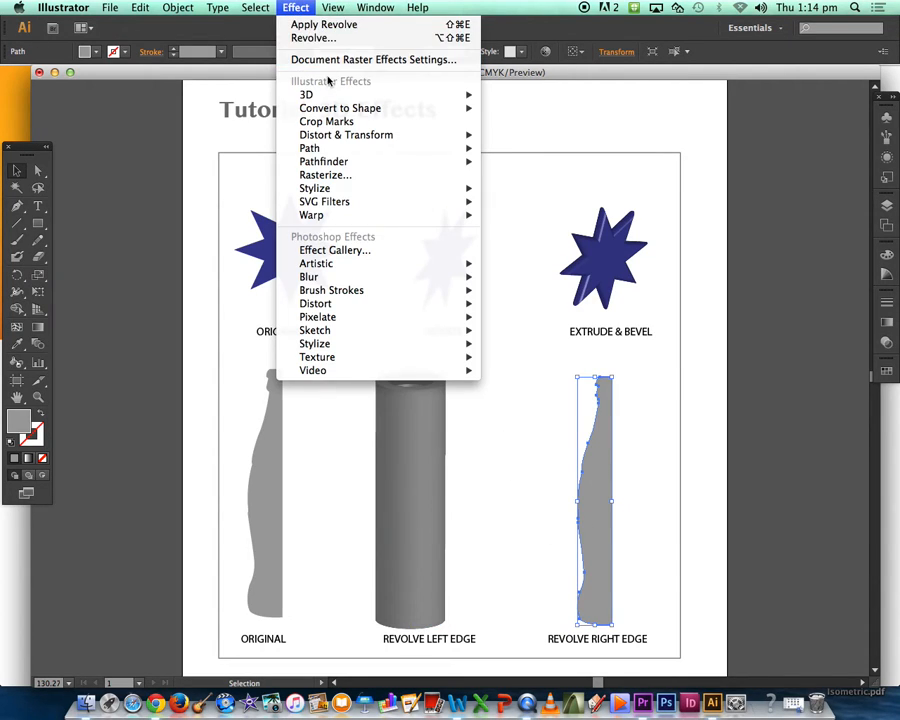
mouse_move(472, 95)
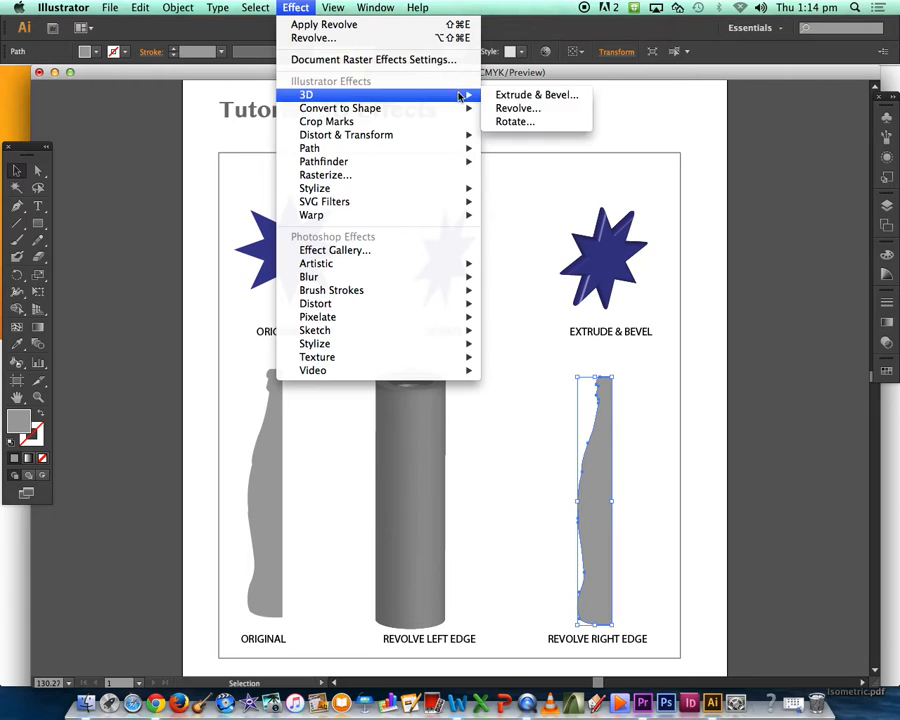
left_click(531, 112)
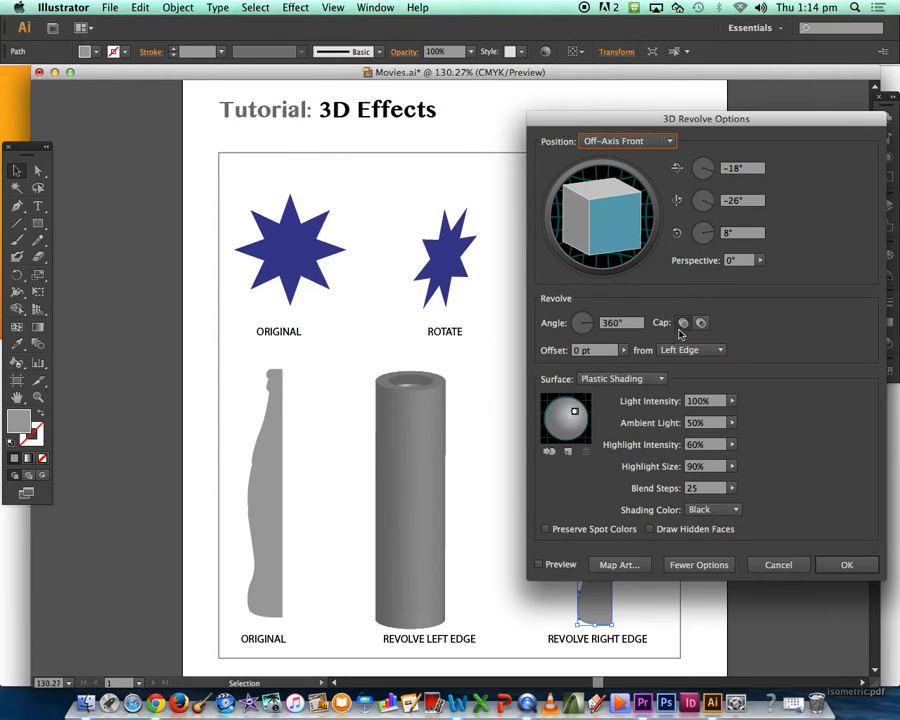
left_click(689, 350)
left_click(691, 380)
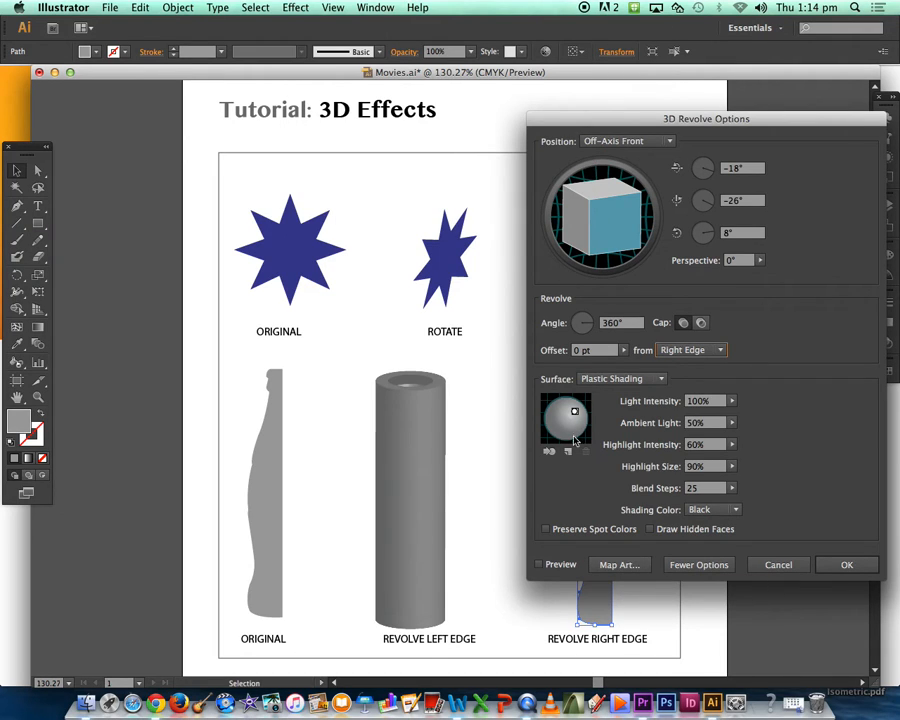
left_click(539, 565)
left_click_drag(710, 121, 312, 110)
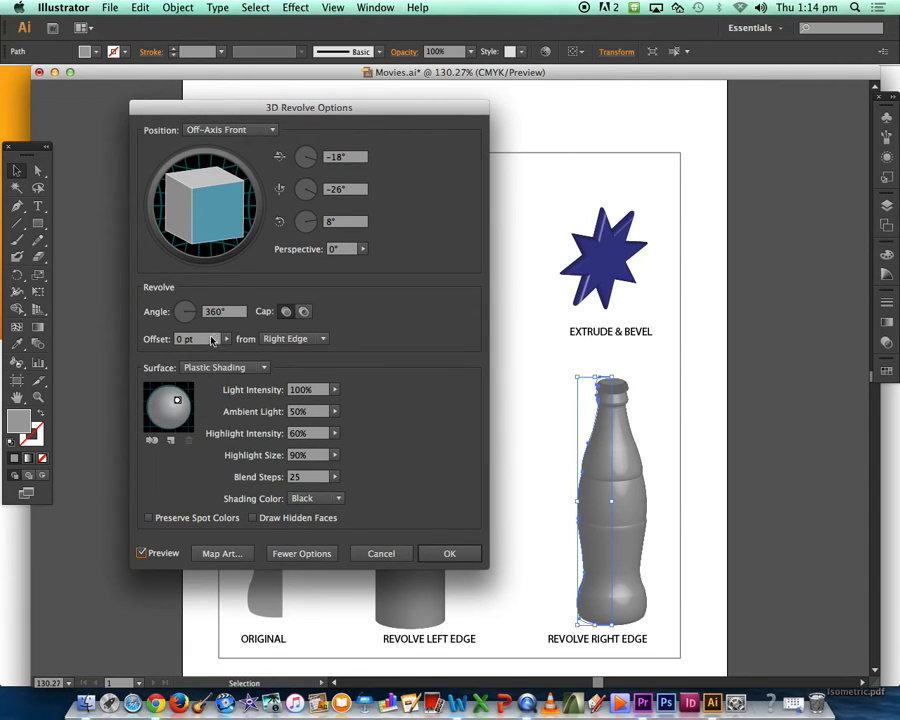
- Rotate the revolved bottle to -19°, -33° and 10°, and try a second light before deleting it
left_click_drag(200, 195, 214, 203)
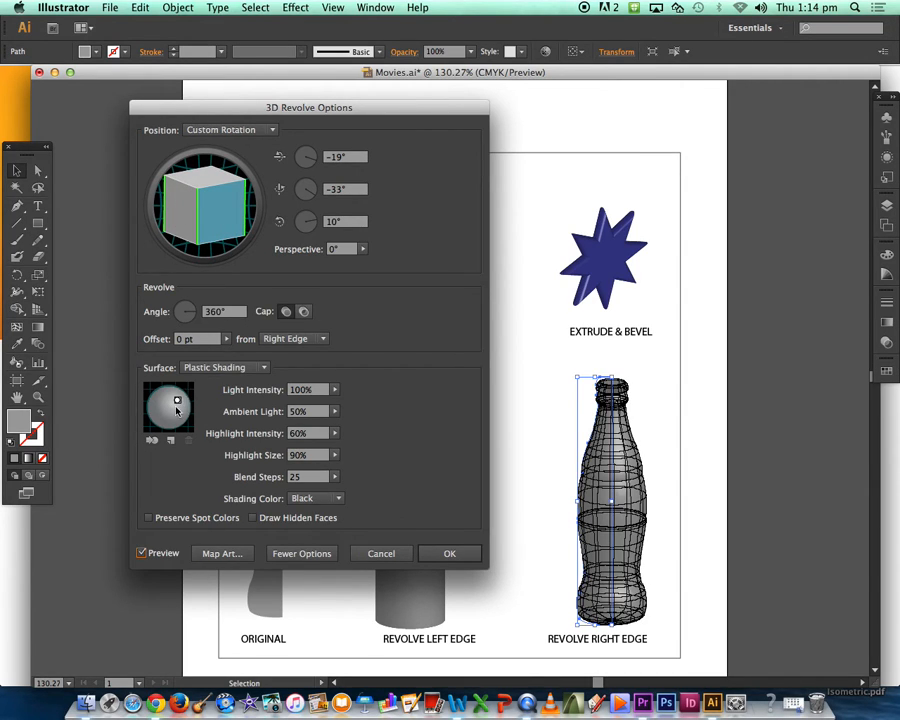
left_click(170, 439)
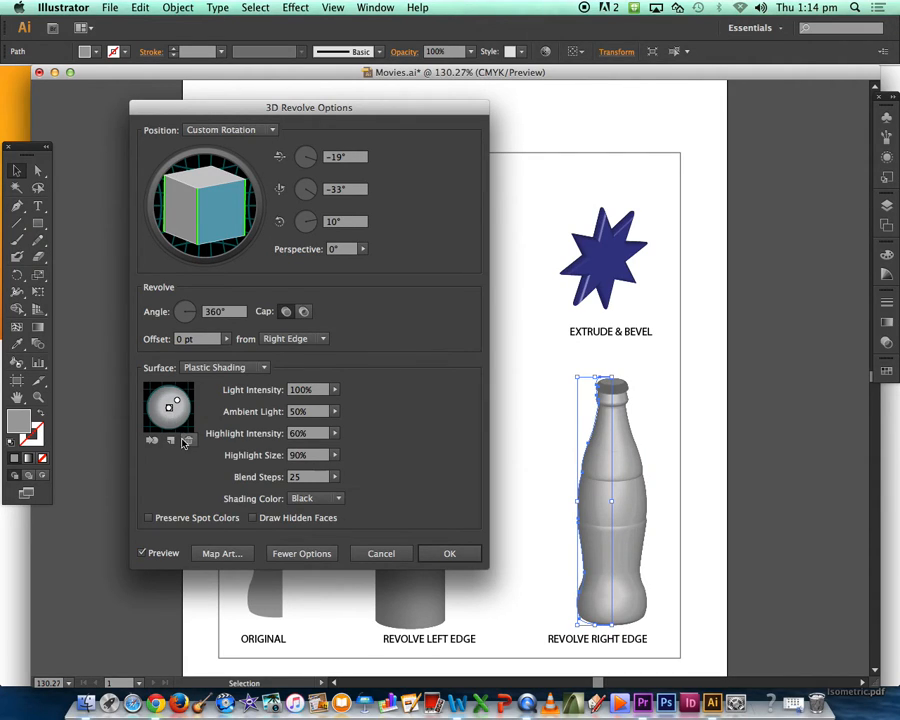
left_click(188, 439)
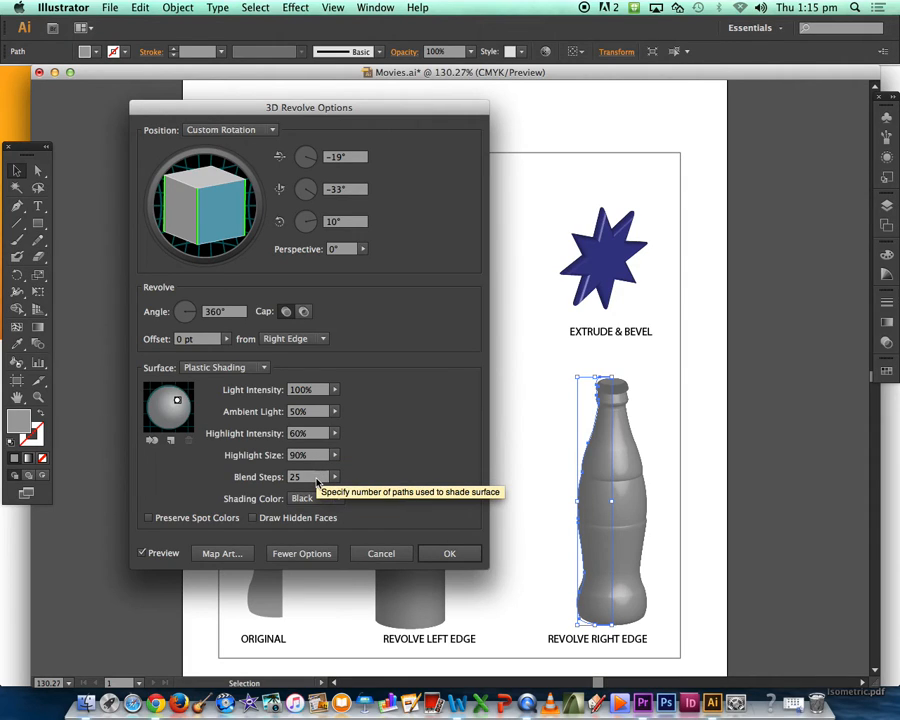
- Open the art mapping for the revolved bottle and go to surface 5 of 13, the band around its middle
left_click(232, 553)
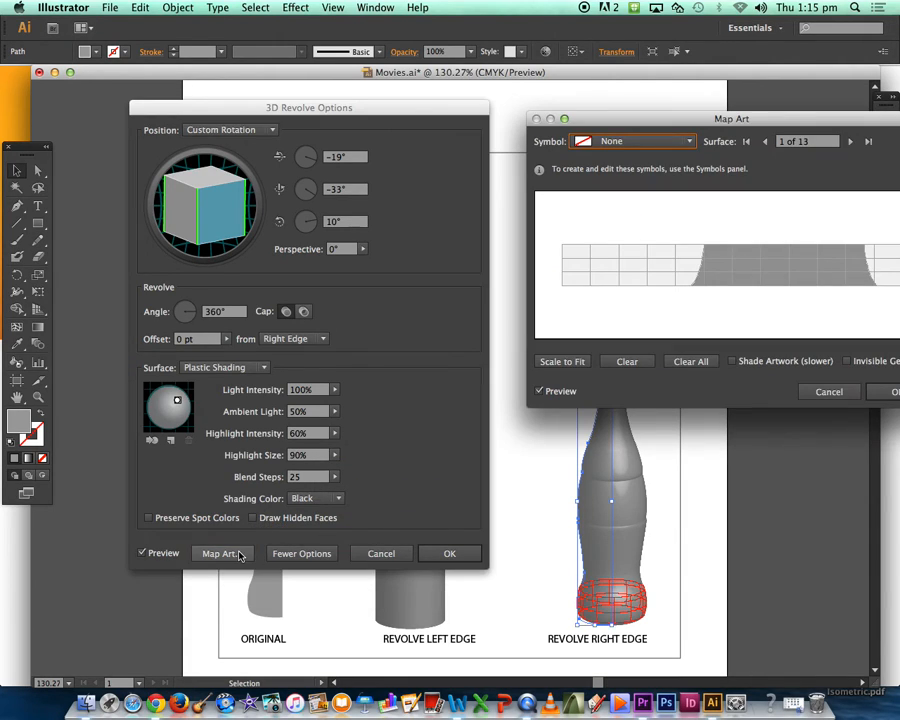
left_click(681, 144)
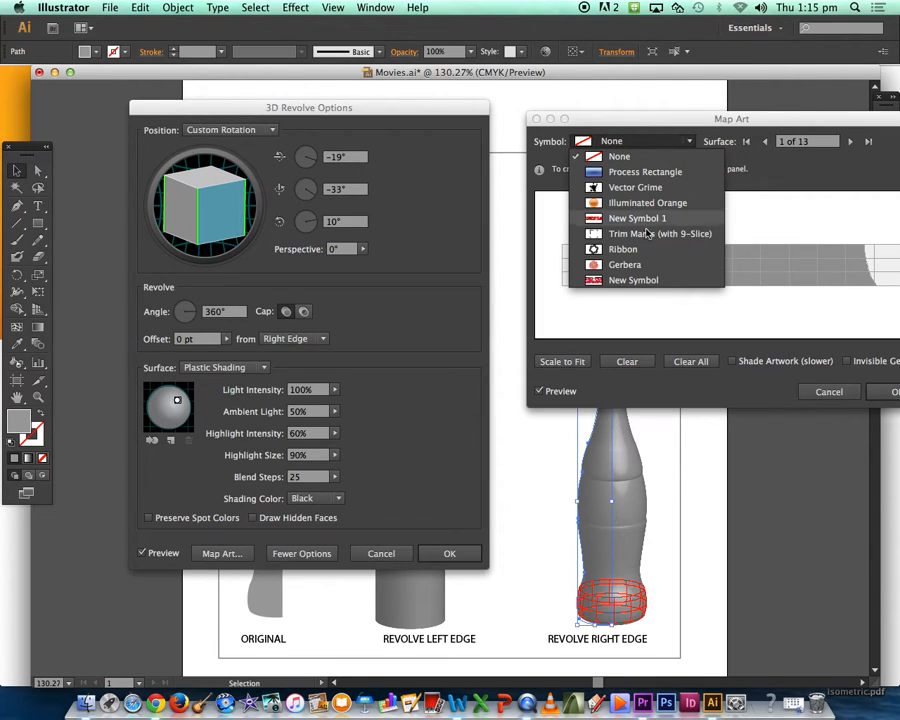
left_click(693, 127)
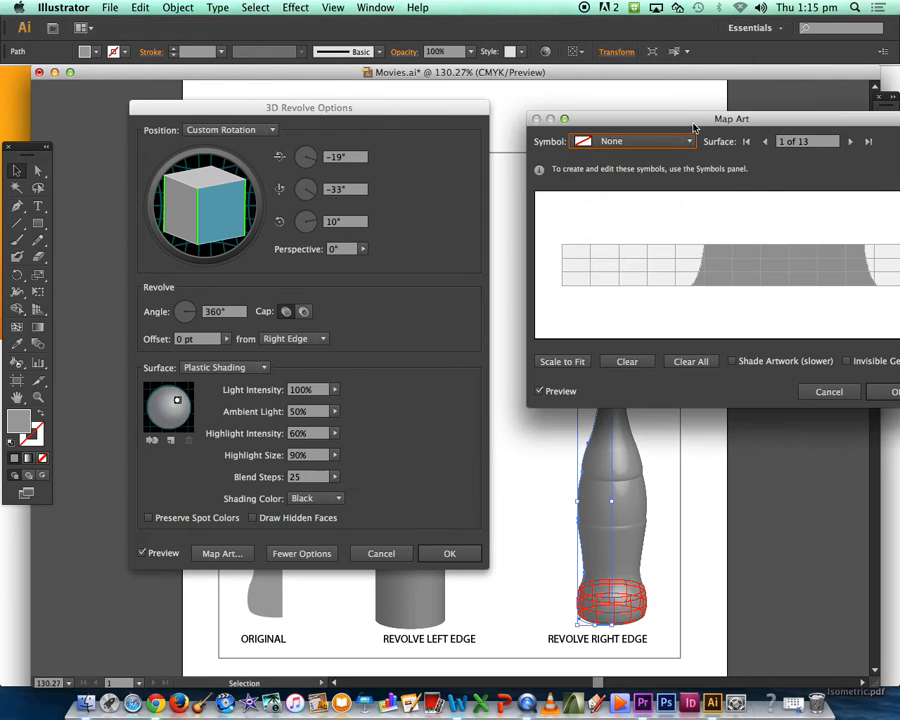
left_click_drag(676, 126, 279, 123)
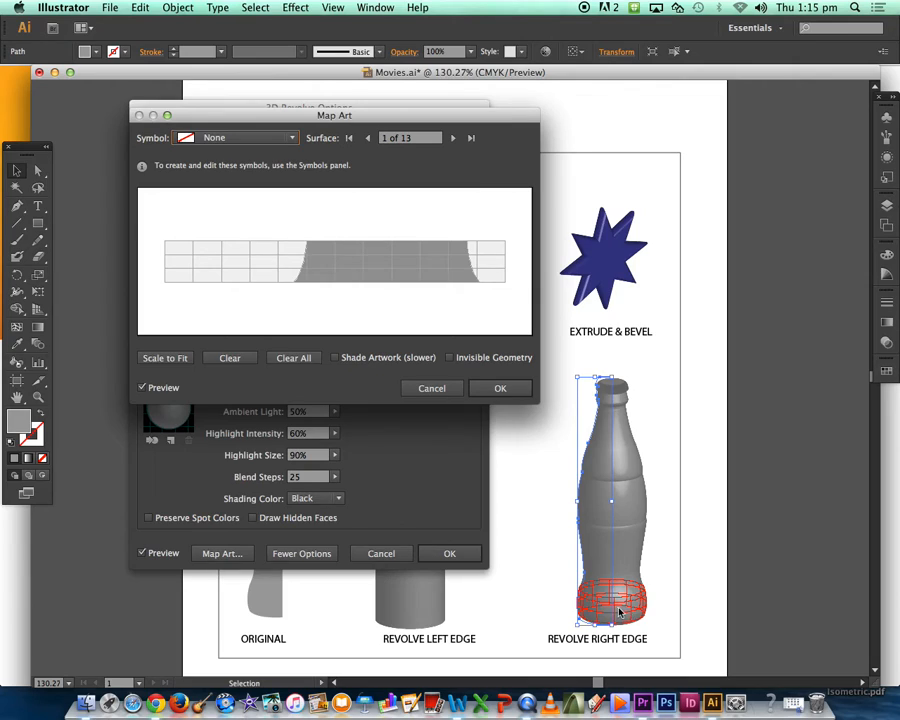
left_click(453, 138)
left_click(453, 138)
left_click(453, 138)
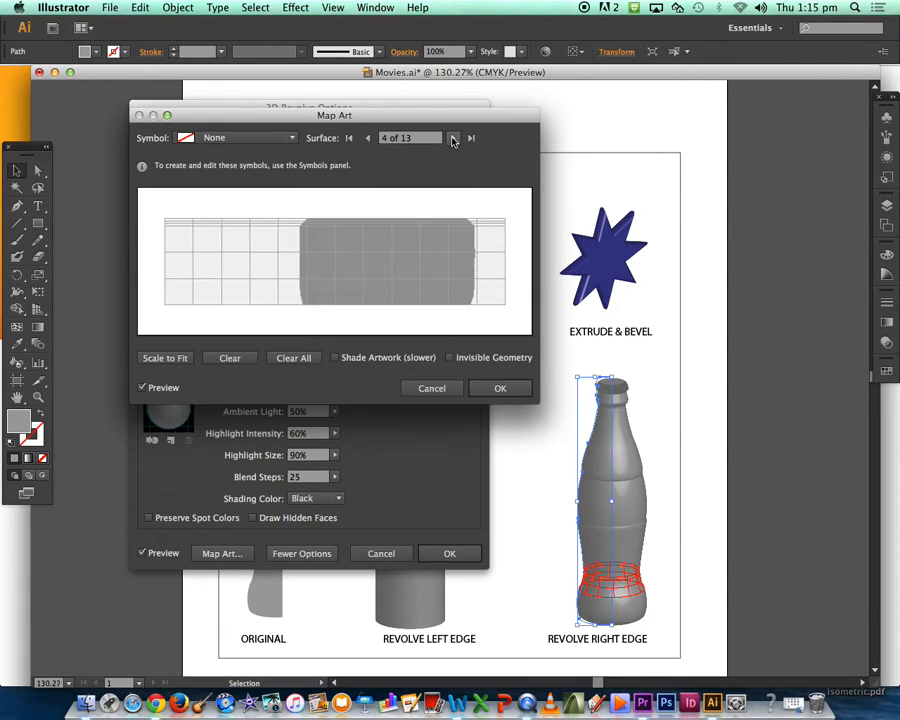
left_click(453, 138)
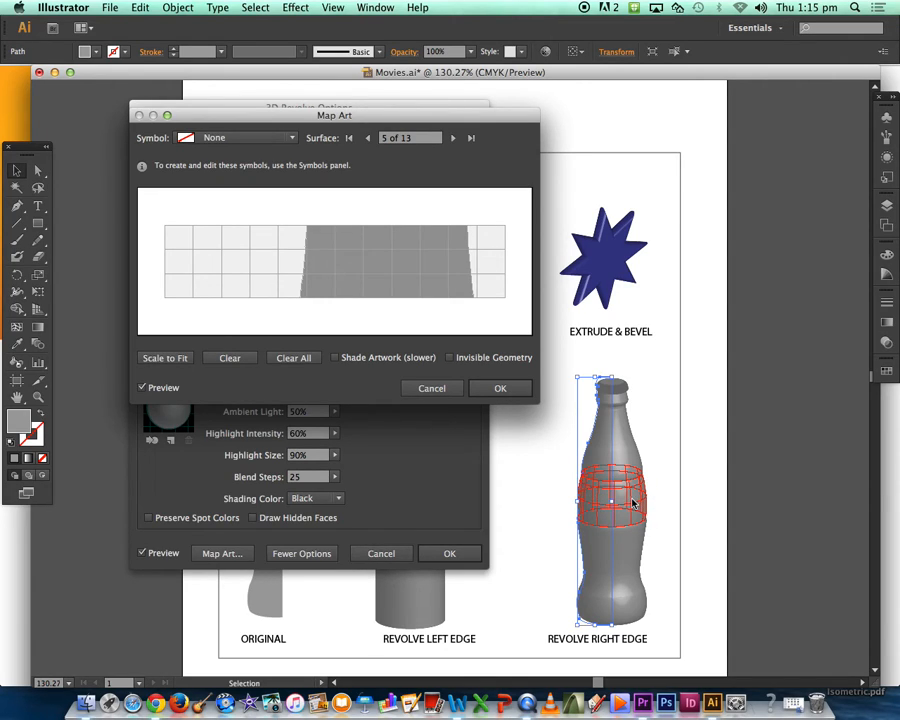
- Try mapping New Symbol onto the bottle's middle surface, scaled to fit
left_click(283, 137)
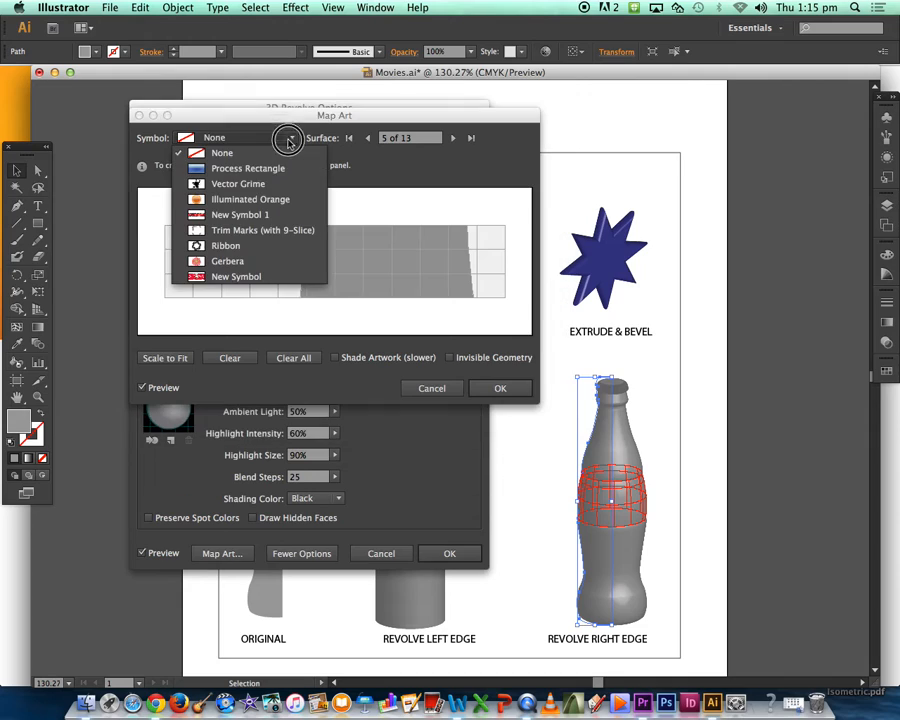
left_click(267, 277)
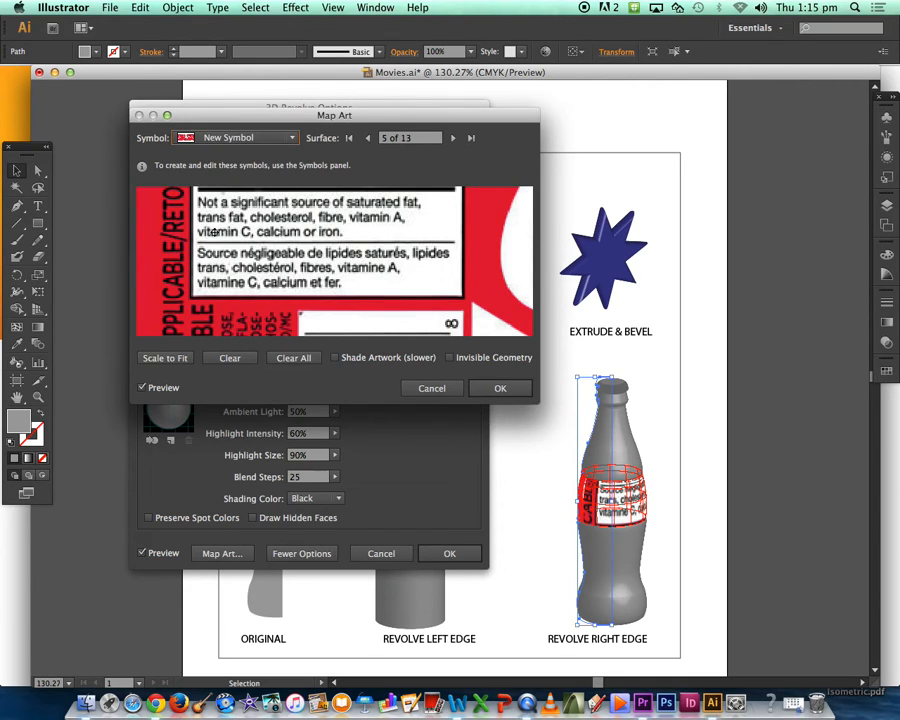
left_click(170, 357)
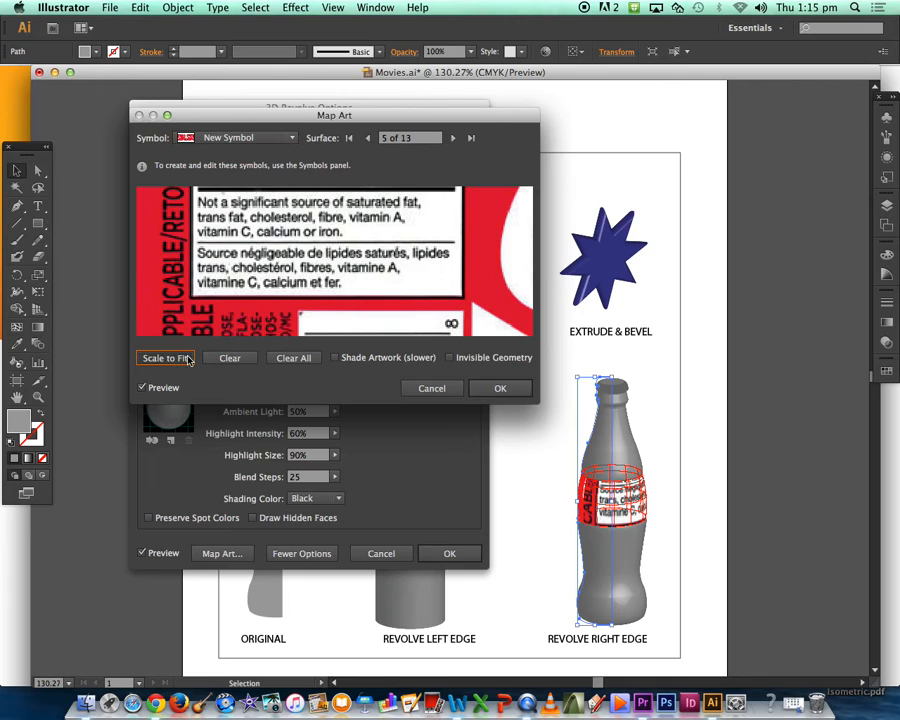
- Map New Symbol 1 onto surface 5 of the bottle and scale it to fit the surface
left_click(242, 139)
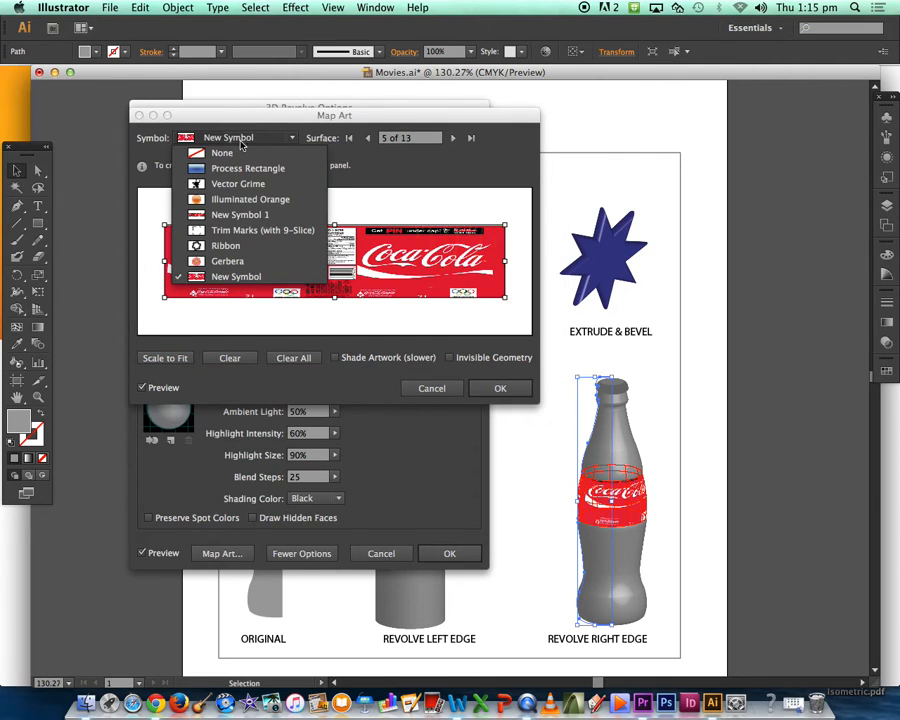
left_click(233, 213)
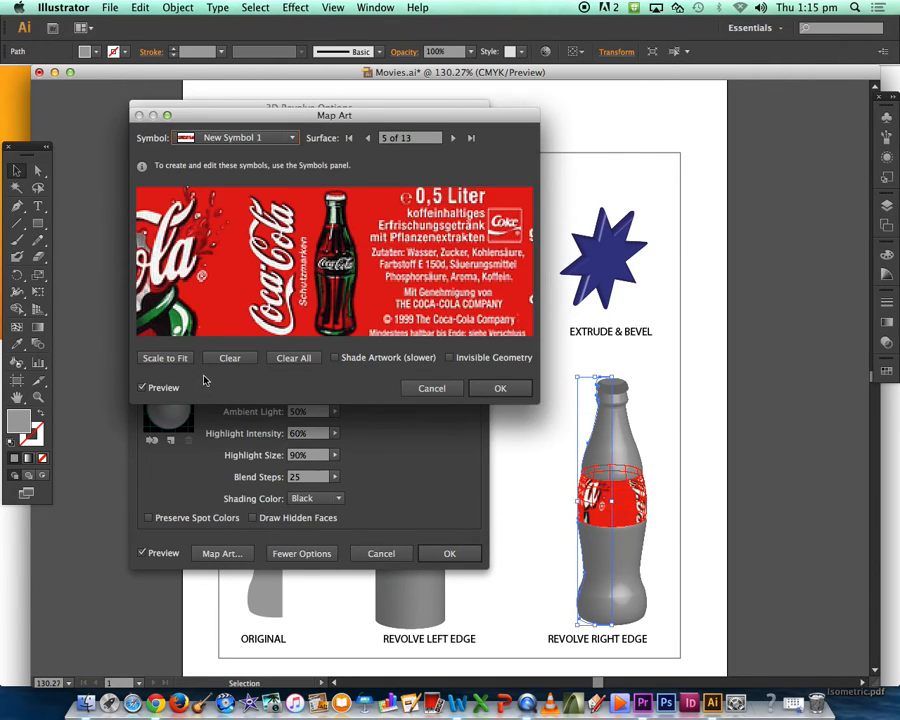
left_click(165, 358)
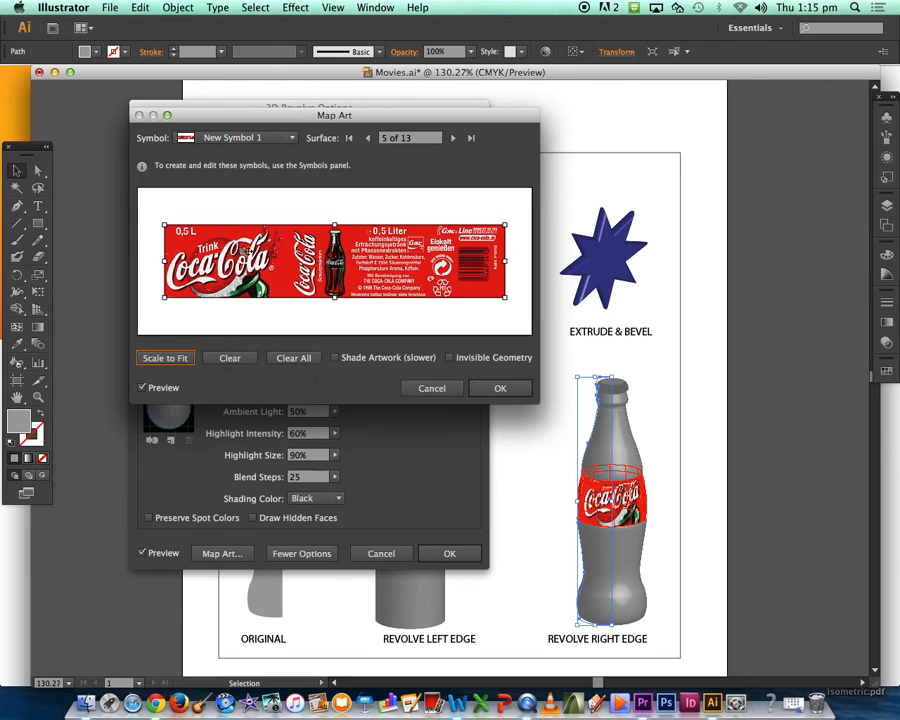
mouse_move(165, 226)
left_mouse_down()
mouse_move(228, 237)
mouse_move(165, 226)
left_mouse_up()
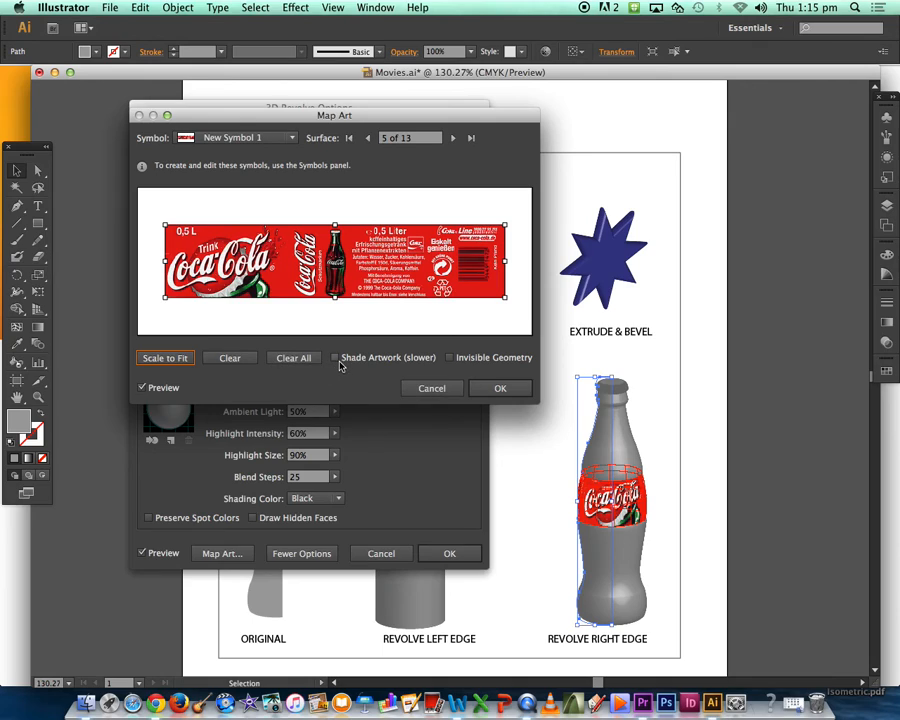
- Shade the mapped label artwork, apply the art mapping and the 3D Revolve effect, and deselect the bottle
left_click(333, 358)
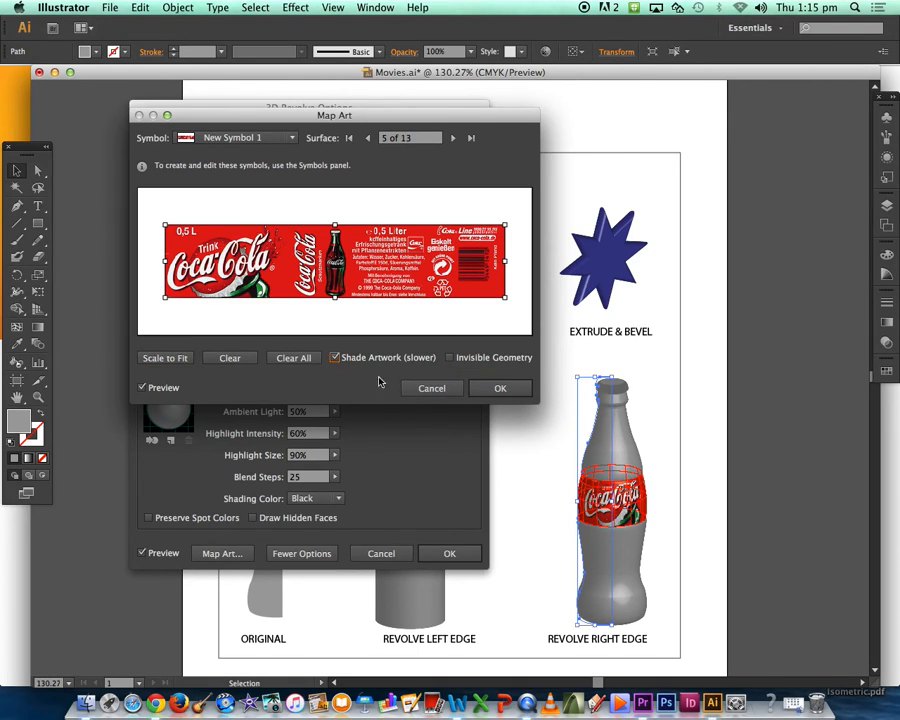
left_click(510, 388)
left_click(449, 553)
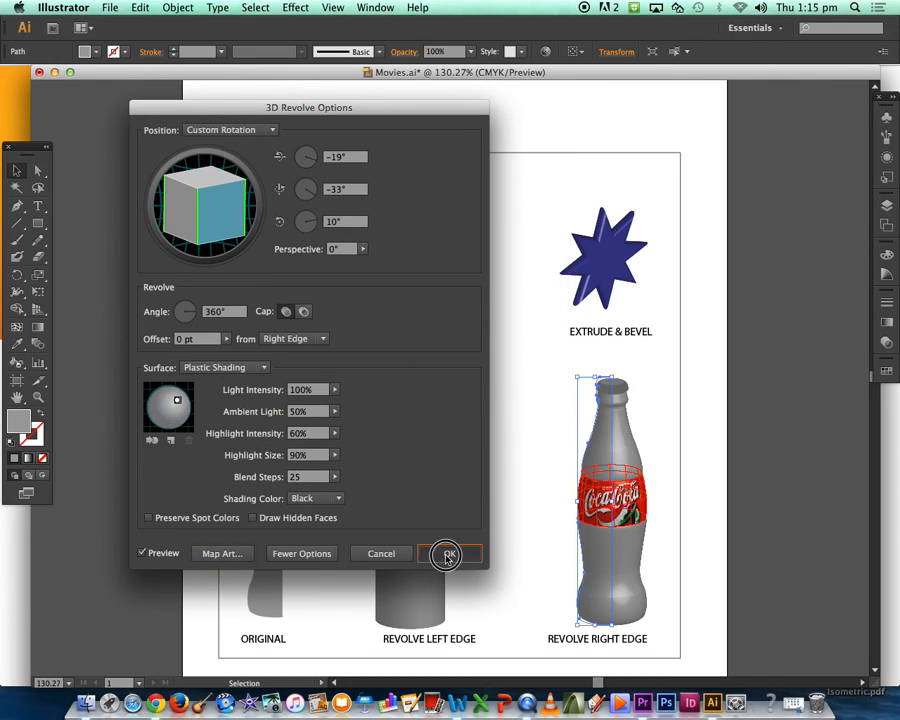
left_click(701, 448)
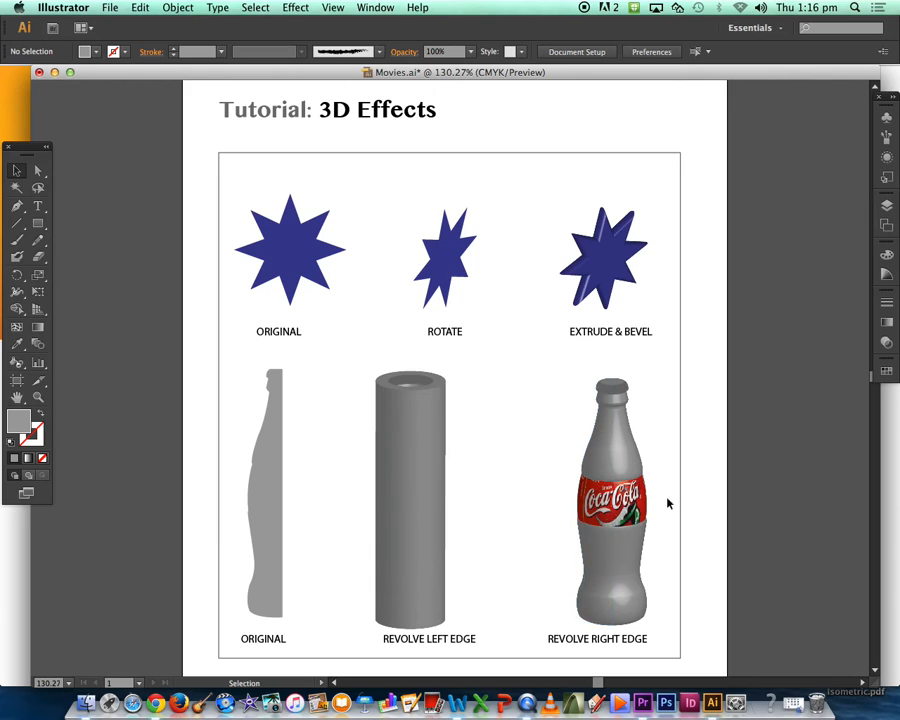
- Move the Coca-Cola label symbol from far outside the artboard to just beside it, next to the finished bottle
scroll(699, 493, "right", 3)
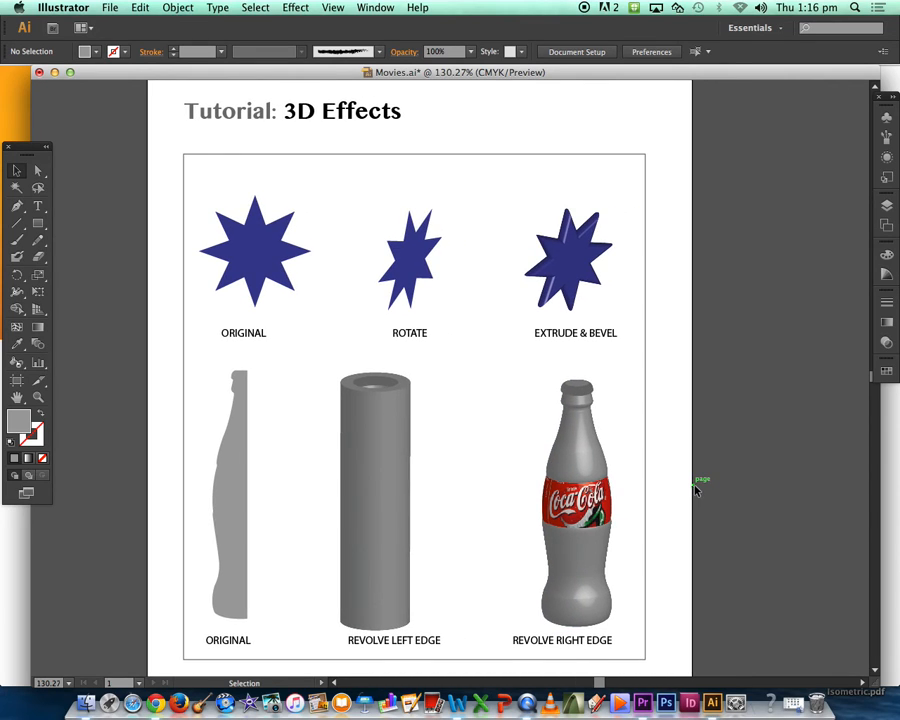
key("super+minus")
key("super+minus")
key("super+minus")
key("super+minus")
key("super+minus")
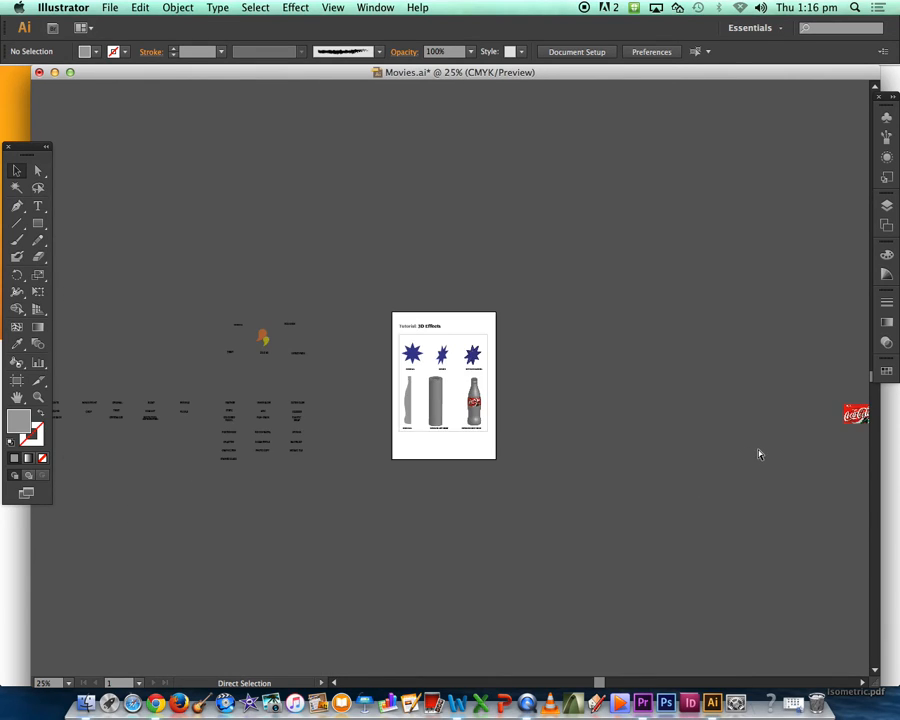
left_click_drag(855, 414, 544, 425)
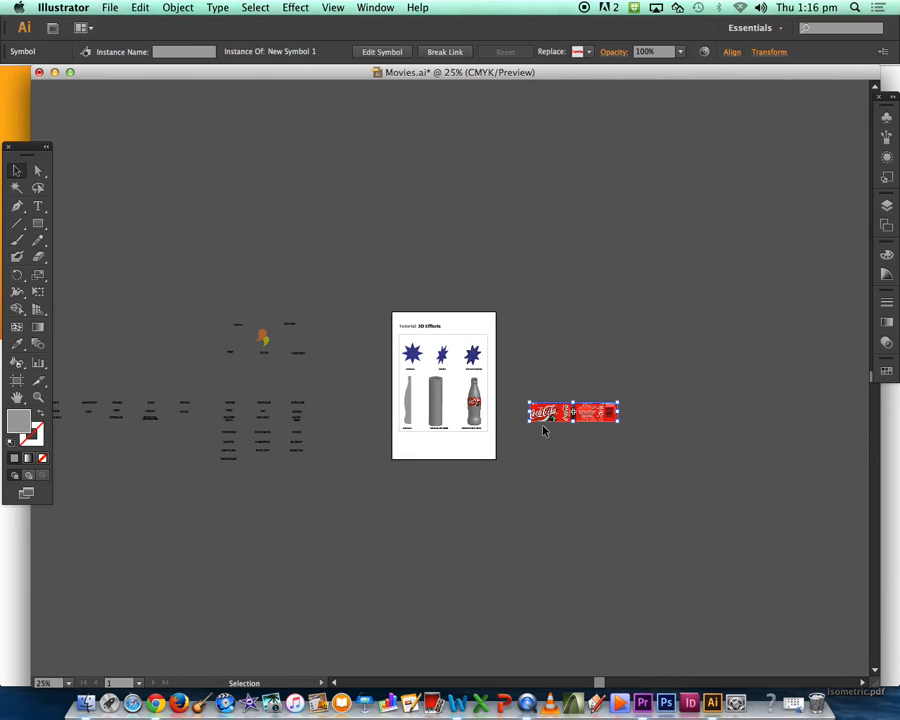
key("super+equal")
key("super+equal")
key("super+equal")
left_click_drag(703, 456, 637, 434)
- Start creating a new symbol from the Coca-Cola label in the symbol library, cancel it and deselect the label
left_click(886, 113)
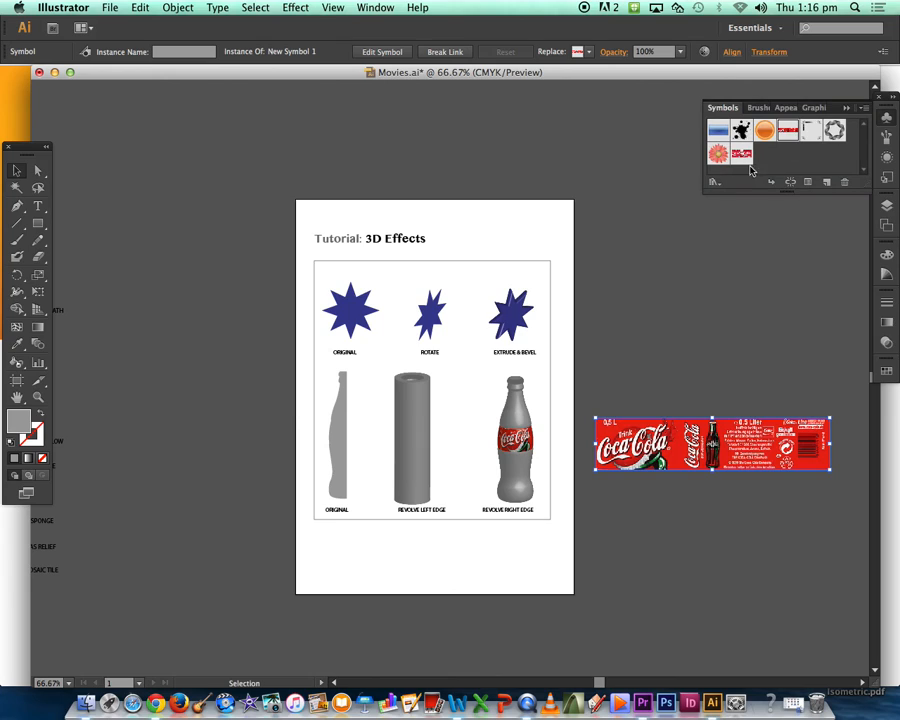
left_click(826, 181)
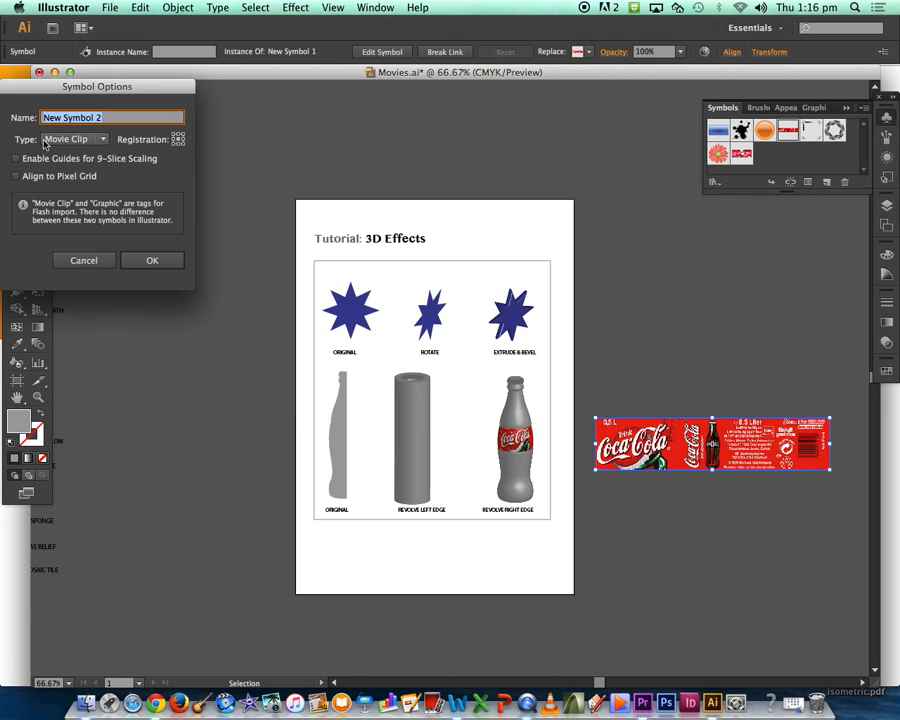
left_click(104, 260)
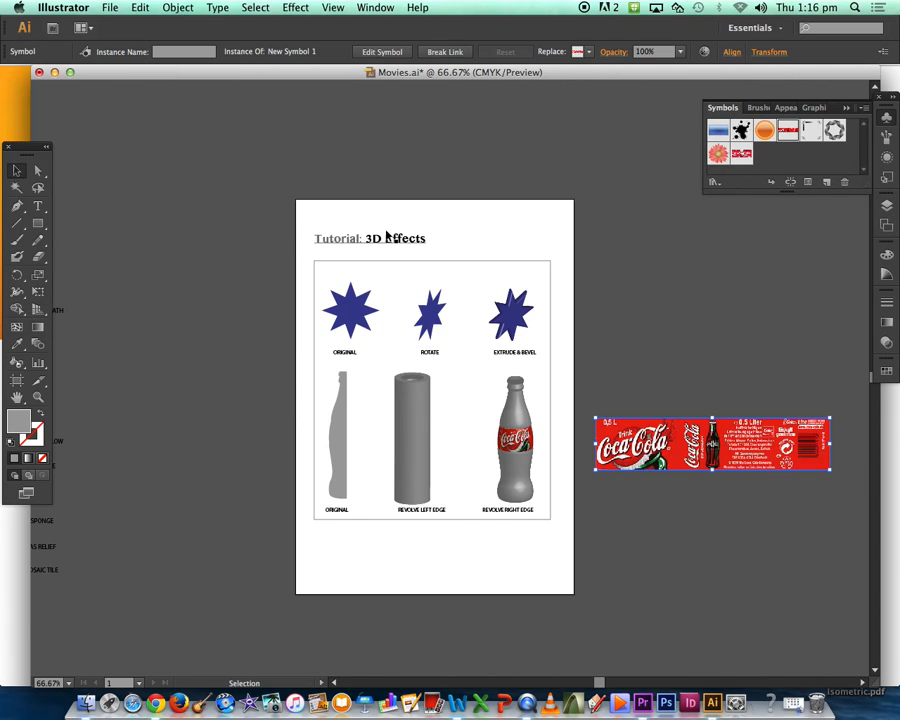
left_click(618, 406)
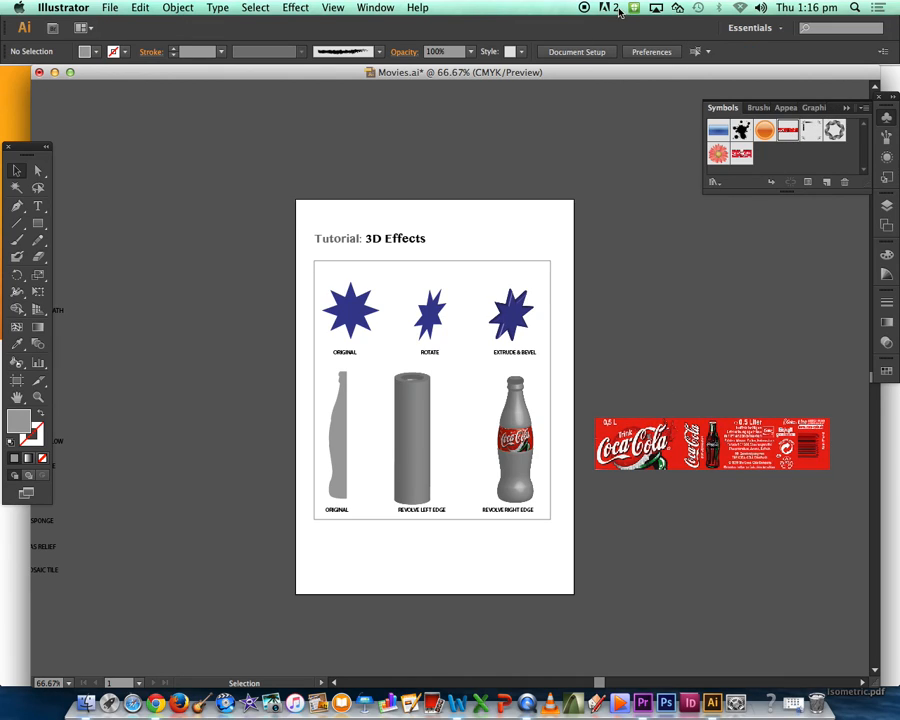